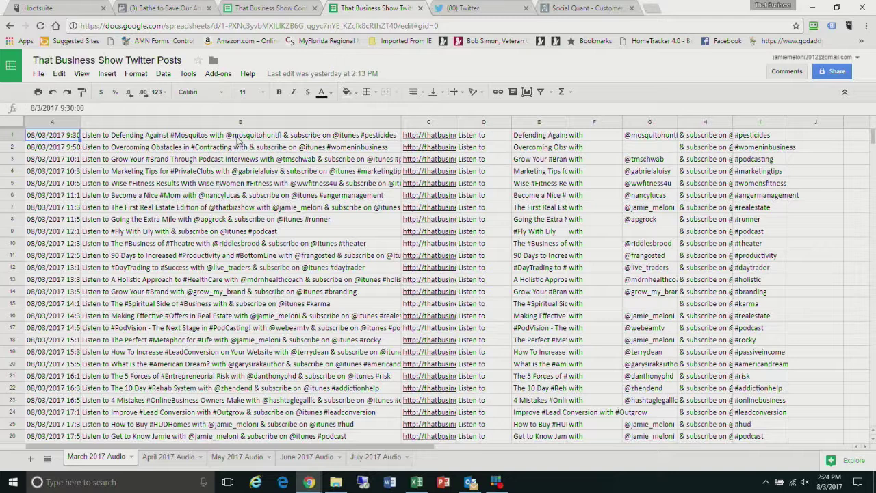
# - Open the March 2017 sheet of the That Business Show Contact Checklist spreadsheet
pyautogui.click(281, 8)
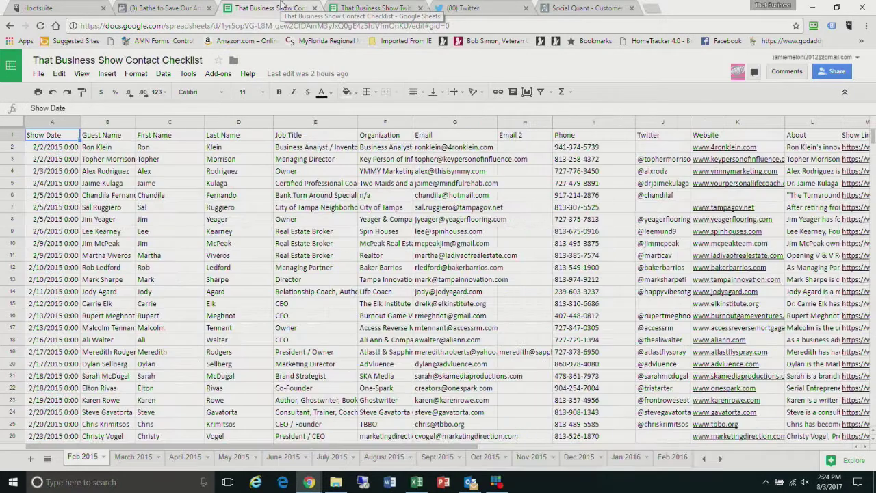
pyautogui.click(720, 458)
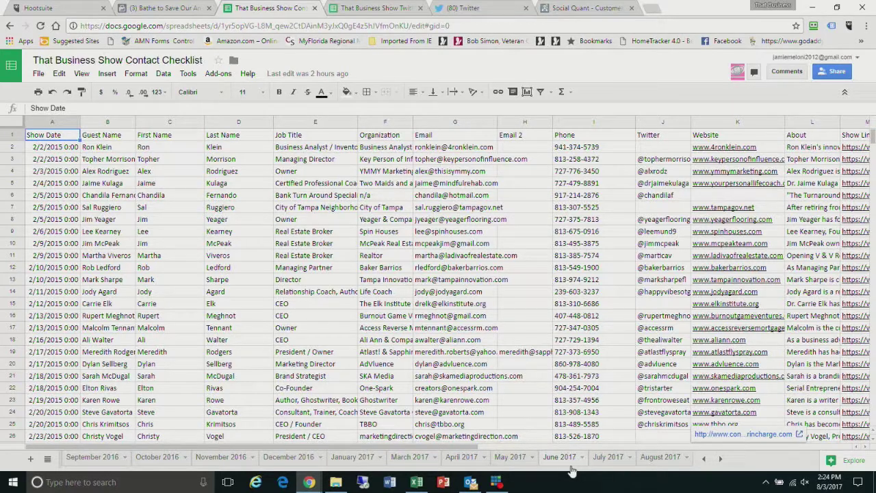
pyautogui.click(409, 458)
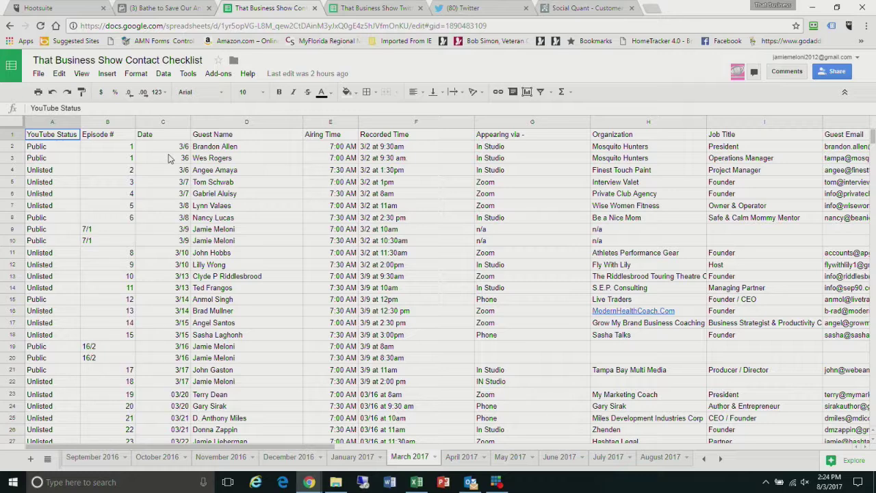
# - Examine the first guest's record in row 2, going through its fields from Episode # to Audio Link
pyautogui.press('Down')
pyautogui.press('Right')
pyautogui.press('Right')
pyautogui.press('Right')
pyautogui.press('Right')
pyautogui.press('Right')
pyautogui.press('Right')
pyautogui.press('Right')
pyautogui.press('Right')
pyautogui.press('Right')
pyautogui.press('Right')
pyautogui.press('Right')
pyautogui.press('Right')
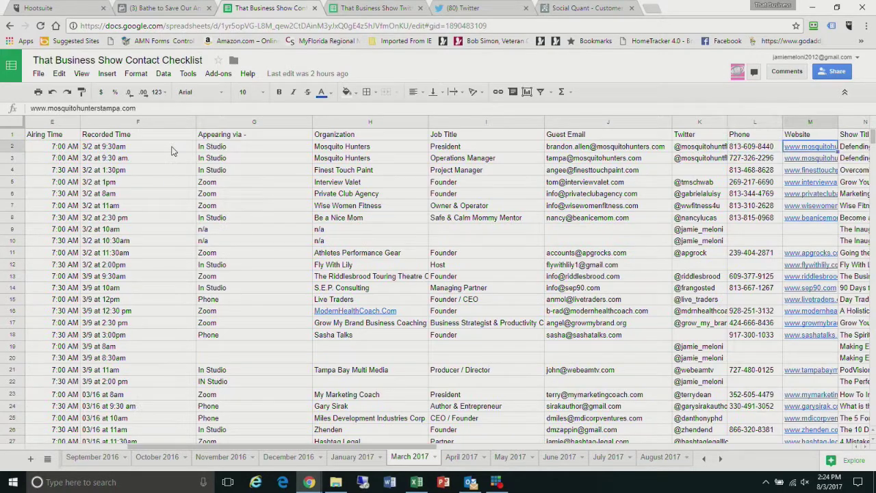
pyautogui.press('Right')
pyautogui.press('Right')
pyautogui.press('Right')
pyautogui.press('Right')
pyautogui.press('Right')
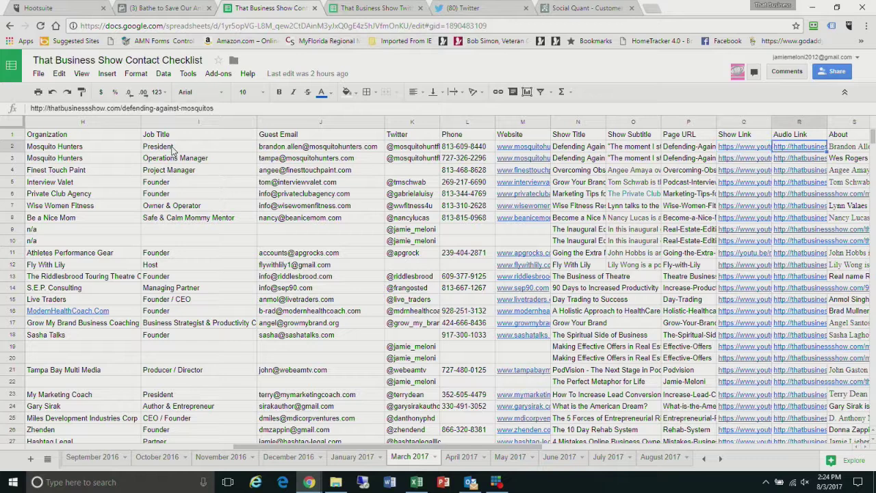
# - Examine the first guest's Keywords (3) and Keyword Phrases entries and return to the Audio Link cell
pyautogui.press('Right')
pyautogui.press('Right')
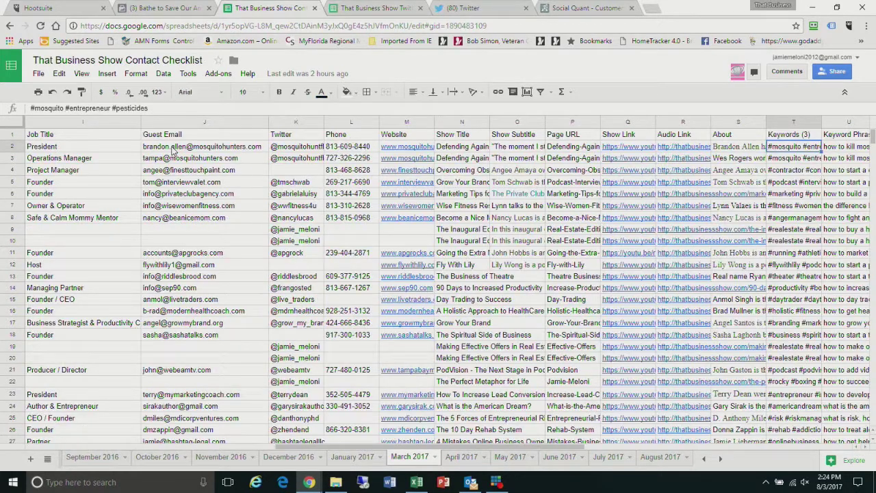
pyautogui.press('Right')
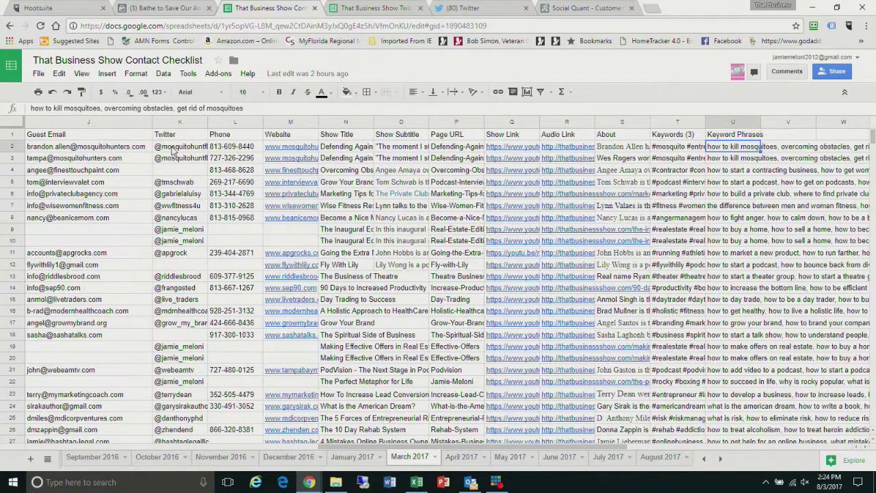
pyautogui.press('Left')
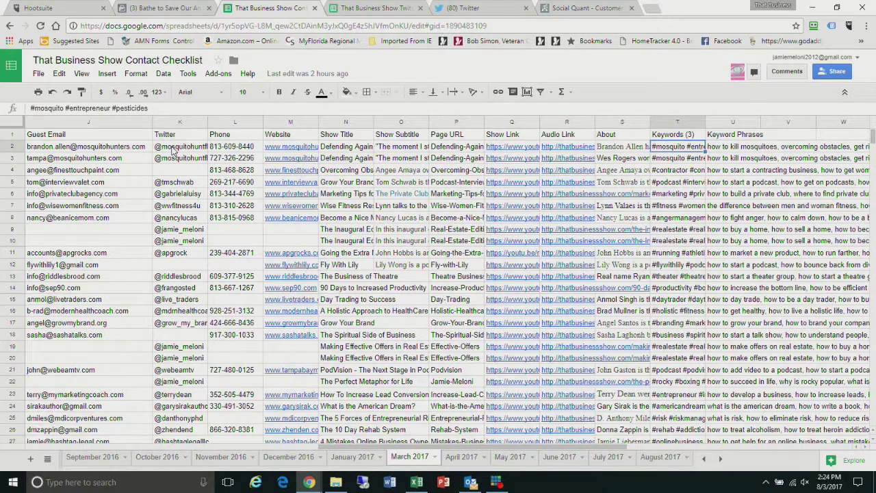
pyautogui.press('Right')
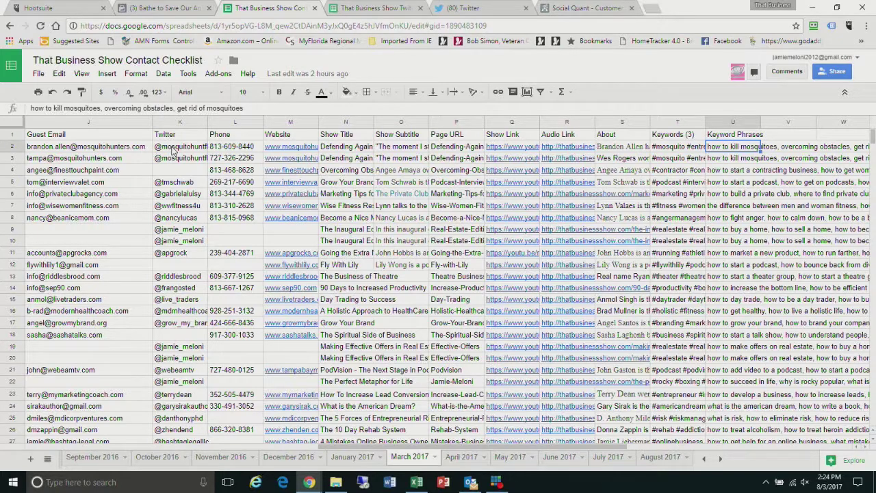
pyautogui.press('Left')
pyautogui.press('Left')
pyautogui.press('Left')
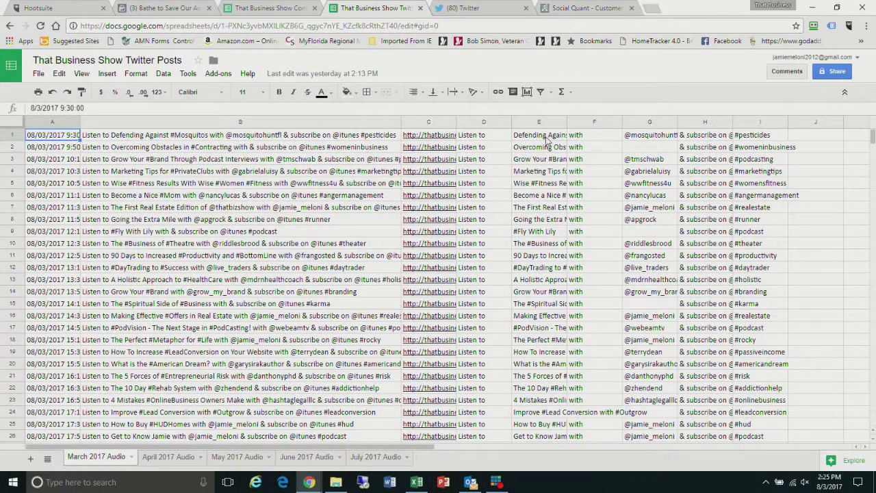
# - In the Twitter Posts spreadsheet, inspect the row 1 text pieces in D1 through G1
pyautogui.click(493, 136)
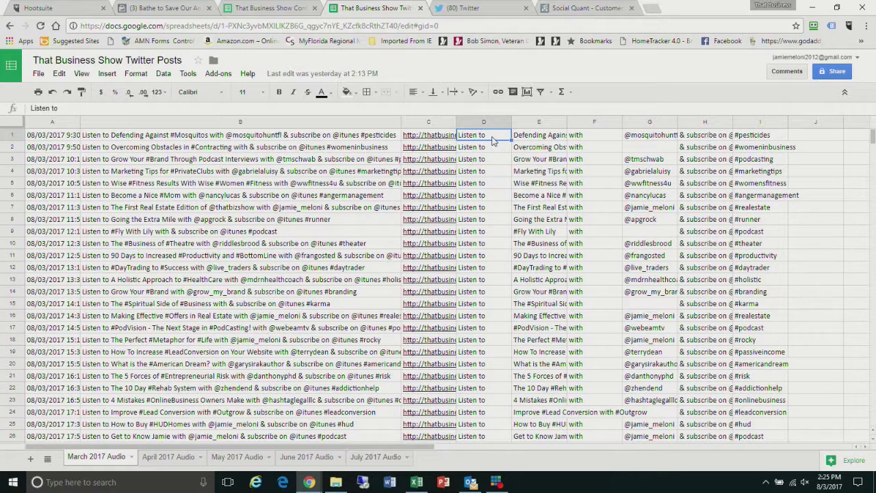
pyautogui.click(531, 139)
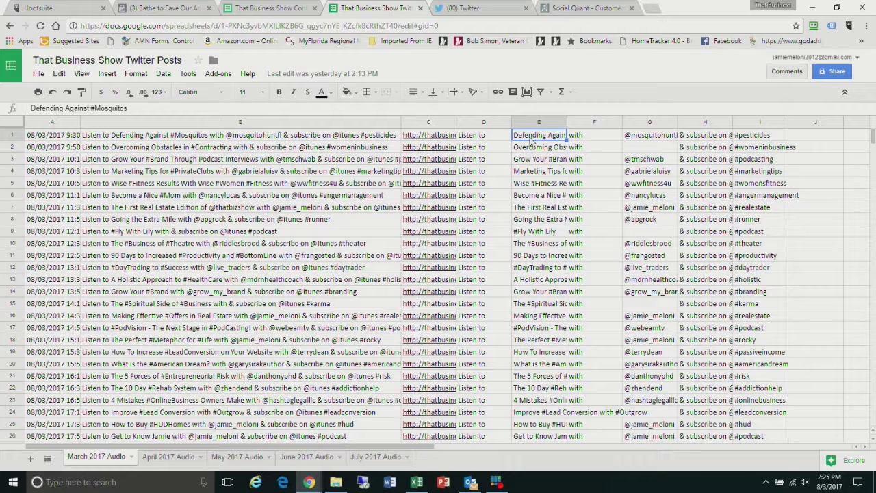
pyautogui.click(586, 139)
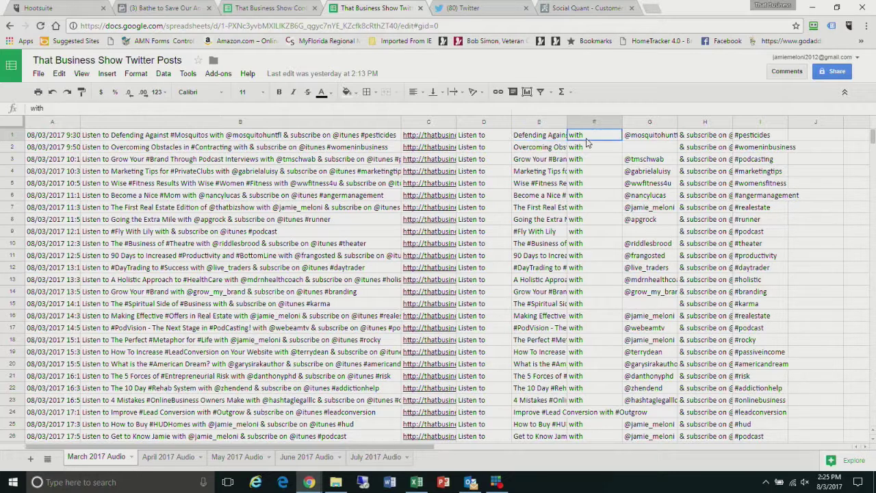
pyautogui.click(654, 140)
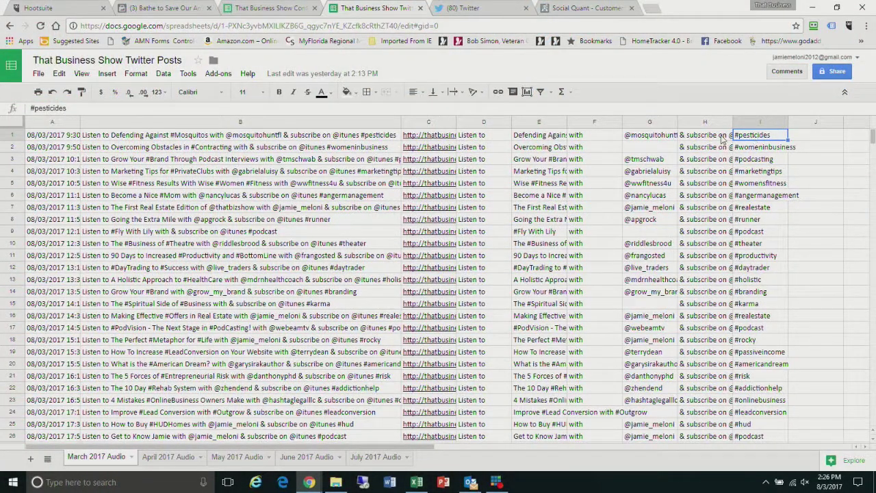
# - Compare the row 1 pieces in D1 through I1 with the combined post text in B1
pyautogui.click(484, 136)
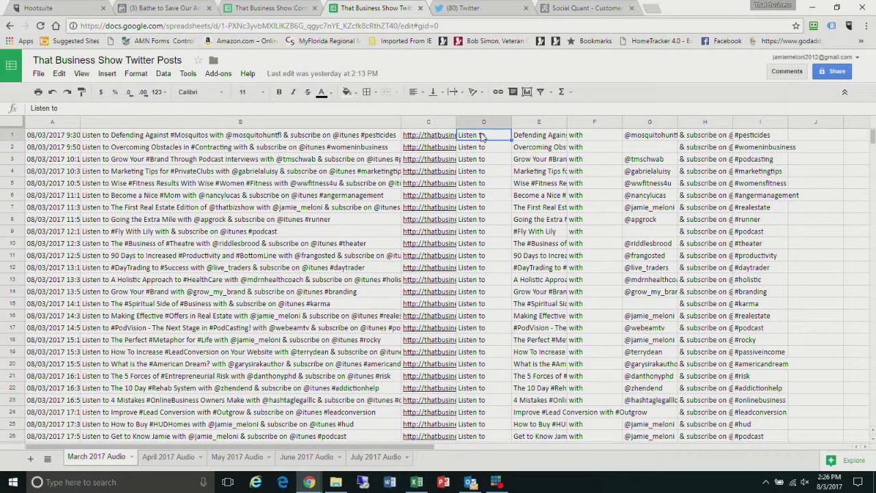
pyautogui.click(530, 139)
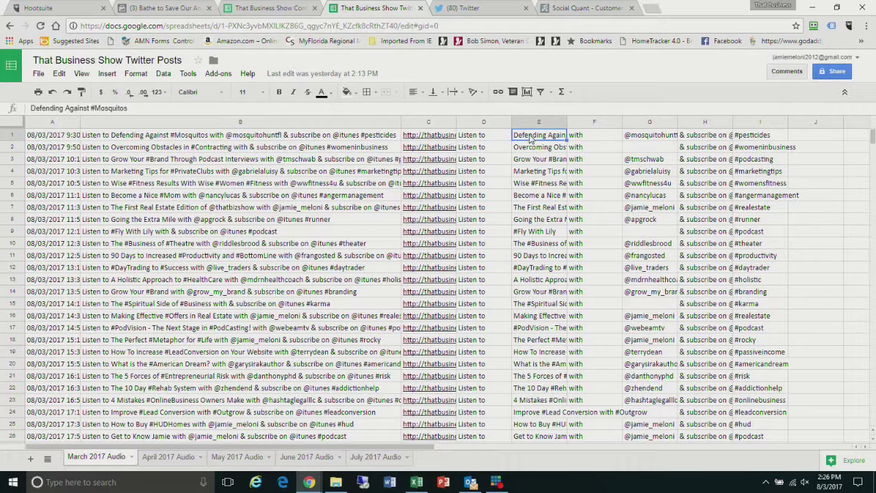
pyautogui.click(589, 137)
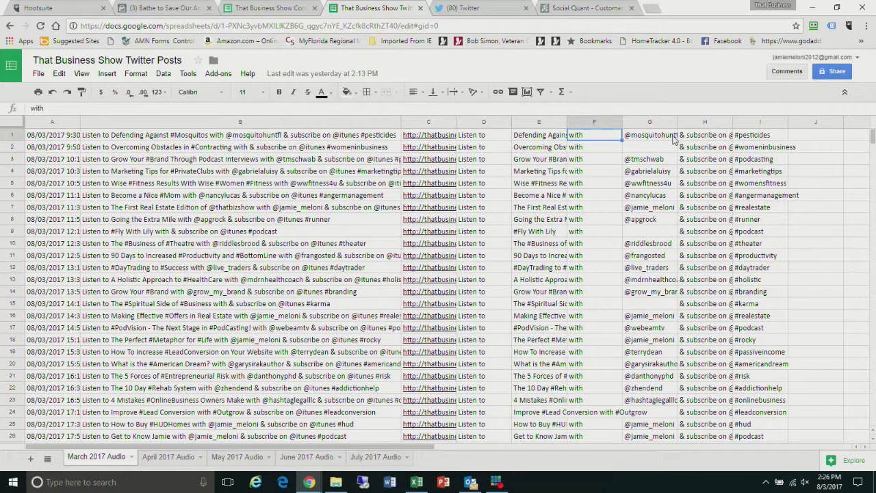
pyautogui.click(674, 137)
pyautogui.click(700, 137)
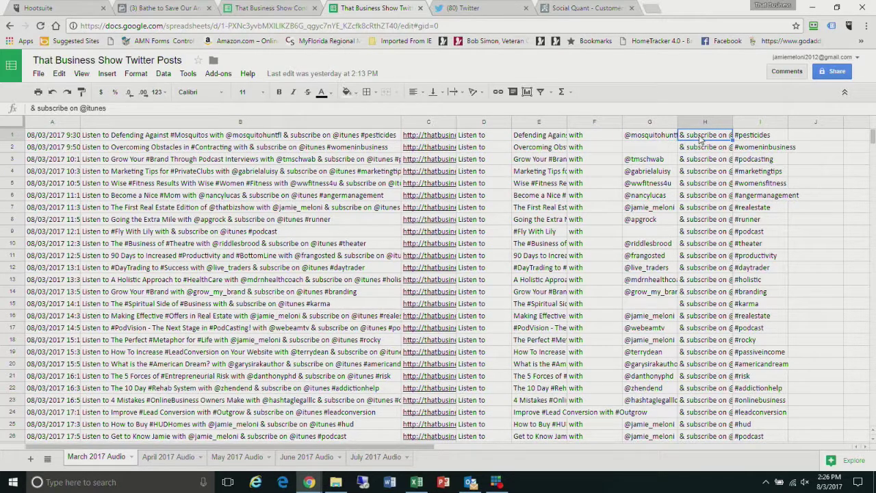
pyautogui.click(748, 139)
pyautogui.click(223, 137)
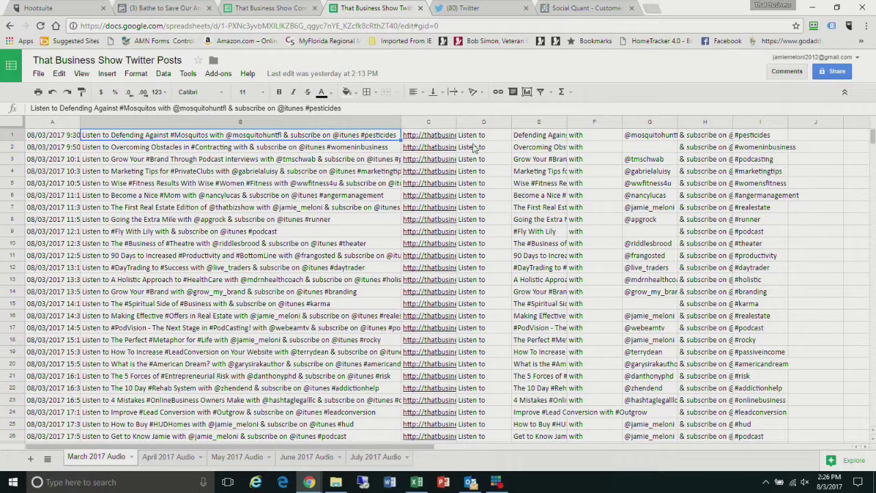
# - Enter a formula in J1 that joins D1 with a trailing space, =D1&" "
pyautogui.click(816, 137)
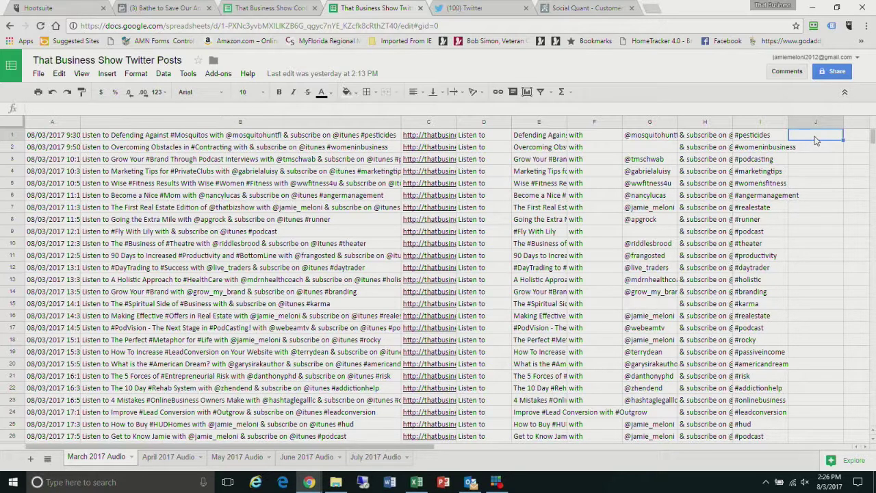
pyautogui.write('=')
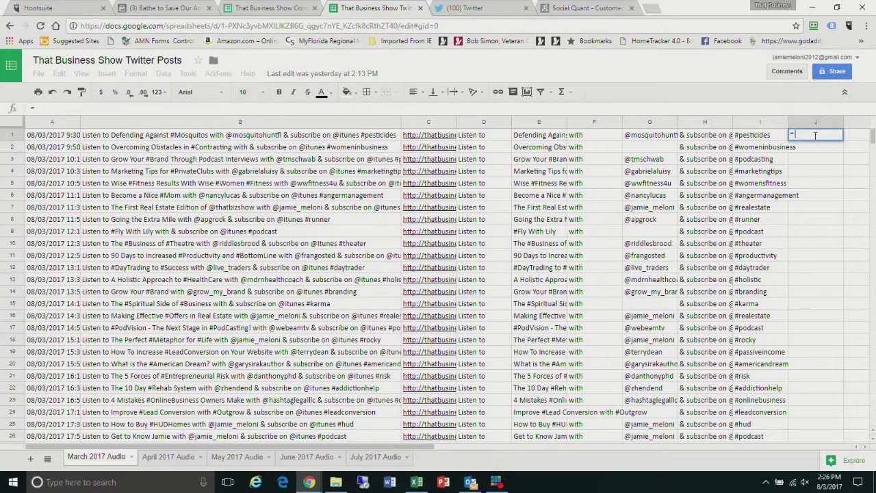
pyautogui.click(476, 137)
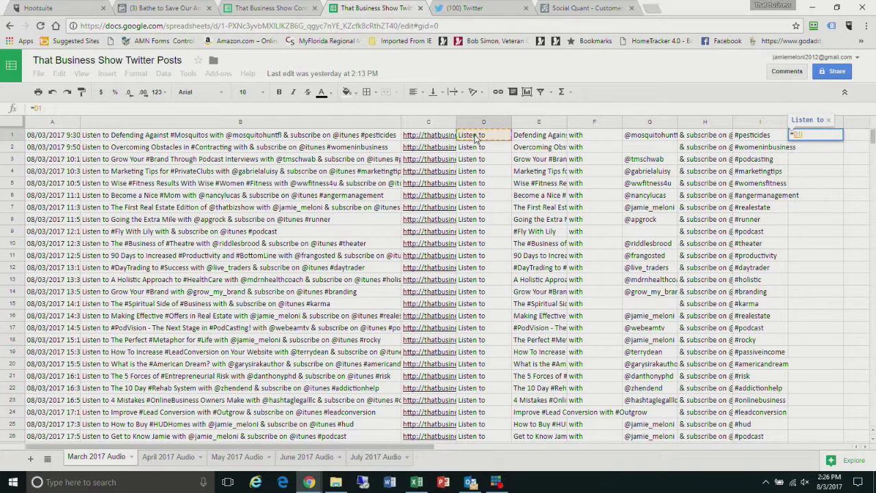
pyautogui.write('&')
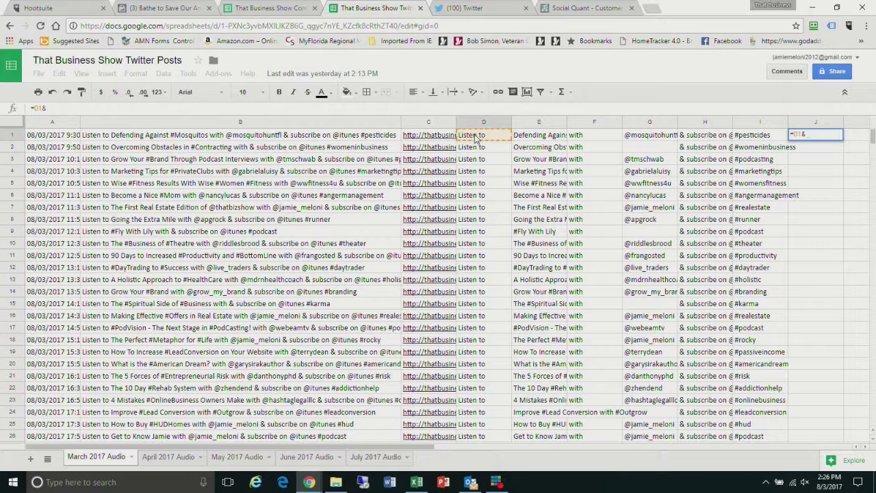
pyautogui.write('"')
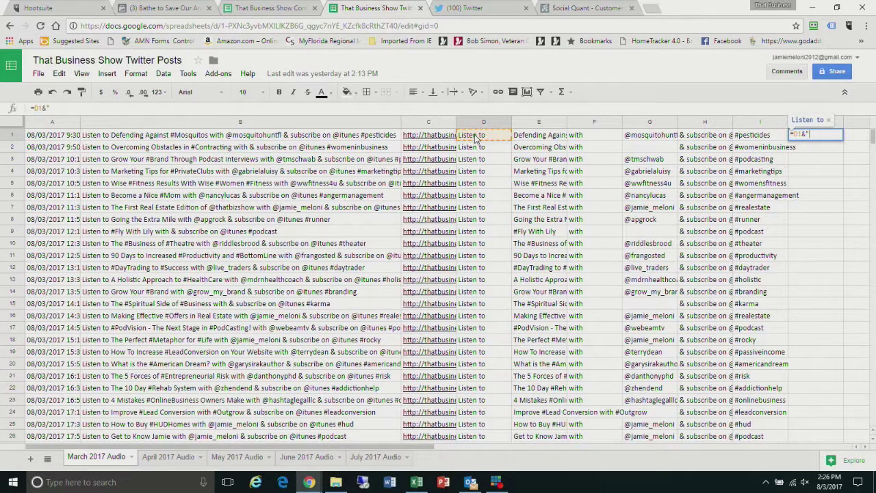
pyautogui.write(' "')
pyautogui.click(531, 137)
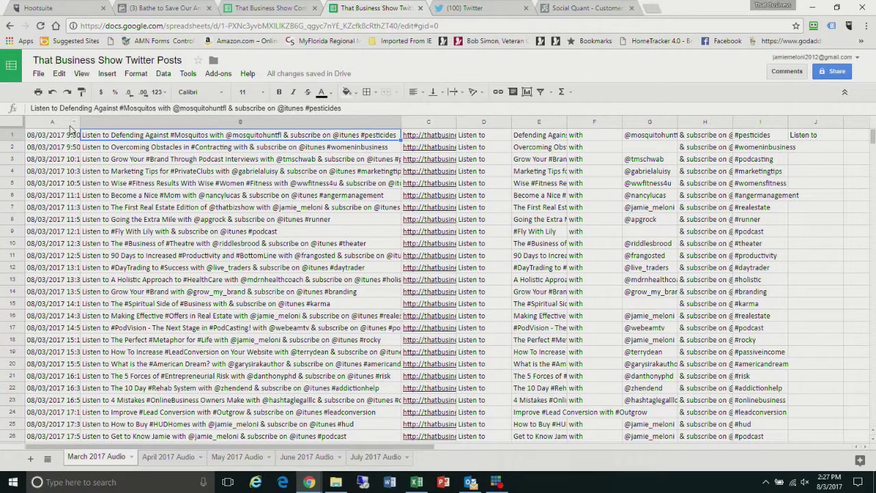
# - Review the date, post text and link in A1 through C1, and check the link against the Contact Checklist's Audio Link column
pyautogui.click(66, 137)
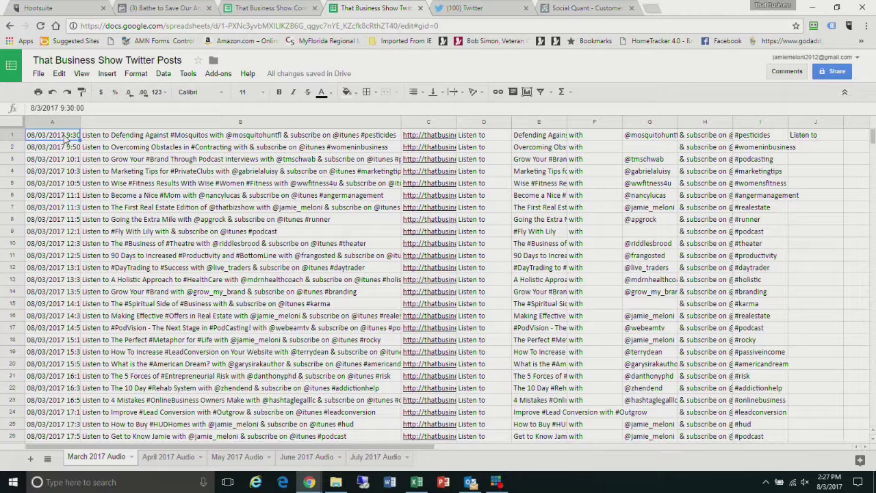
pyautogui.click(128, 141)
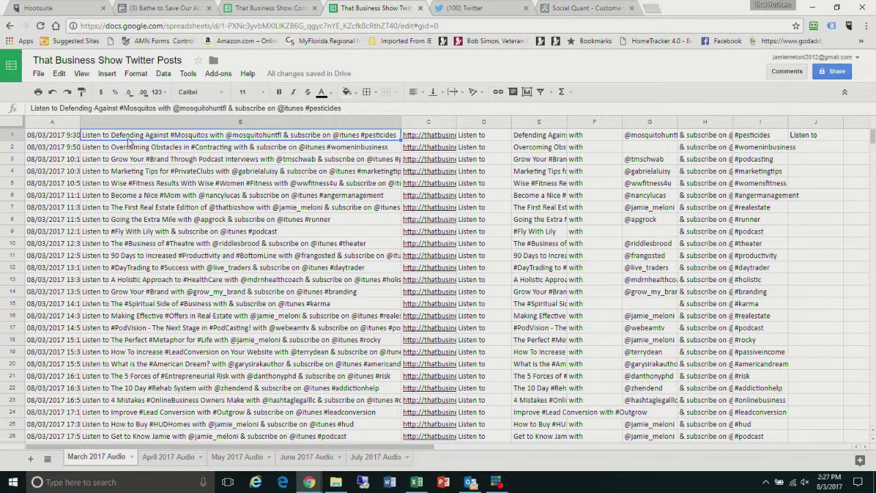
pyautogui.click(431, 137)
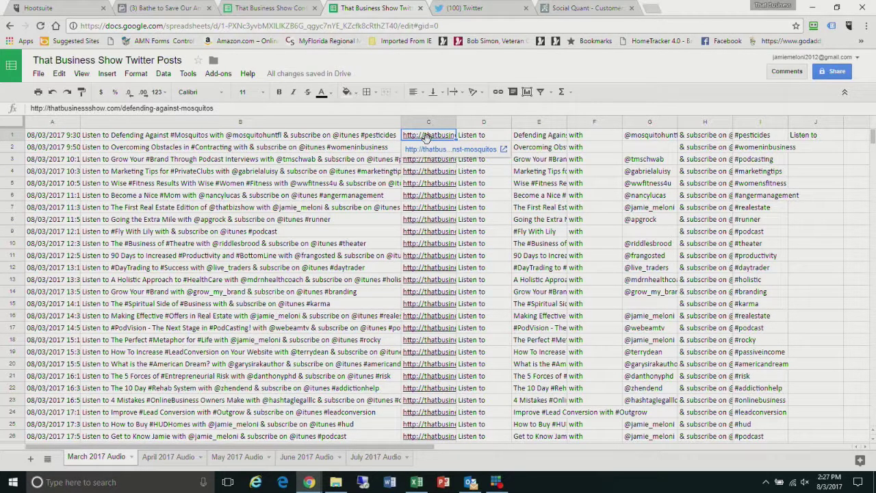
pyautogui.click(297, 6)
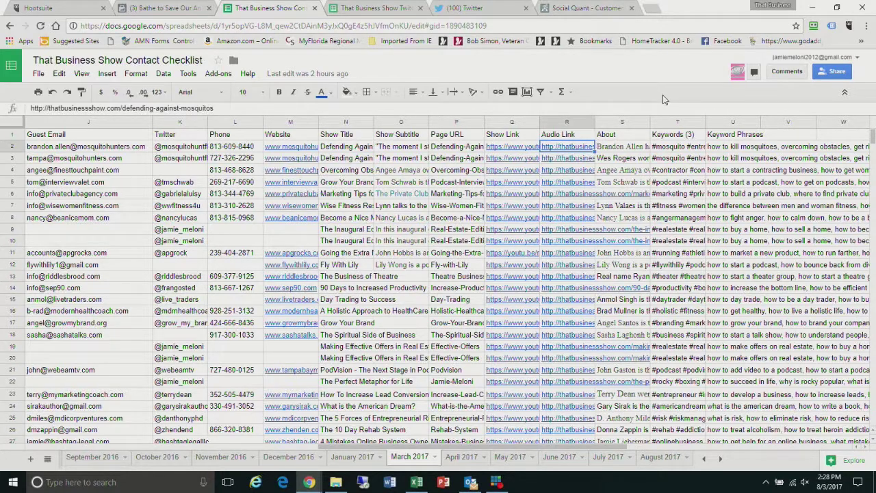
pyautogui.click(360, 7)
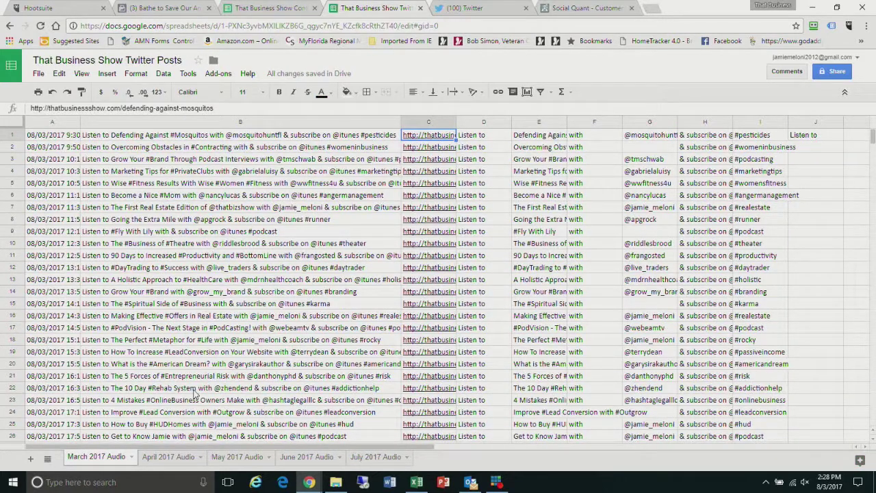
# - Set the post times to 08/06/2017 10:00 in A1 and 08/06/2017 10:20 in A2
pyautogui.click(60, 136)
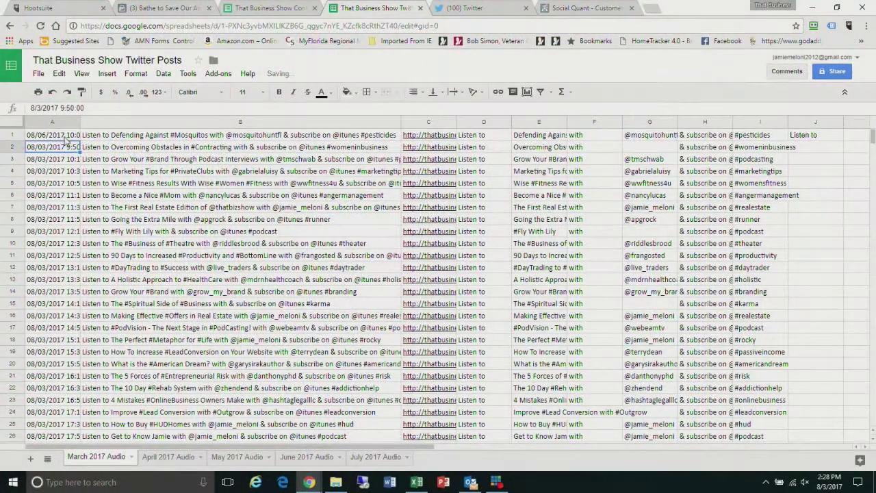
pyautogui.click(63, 139)
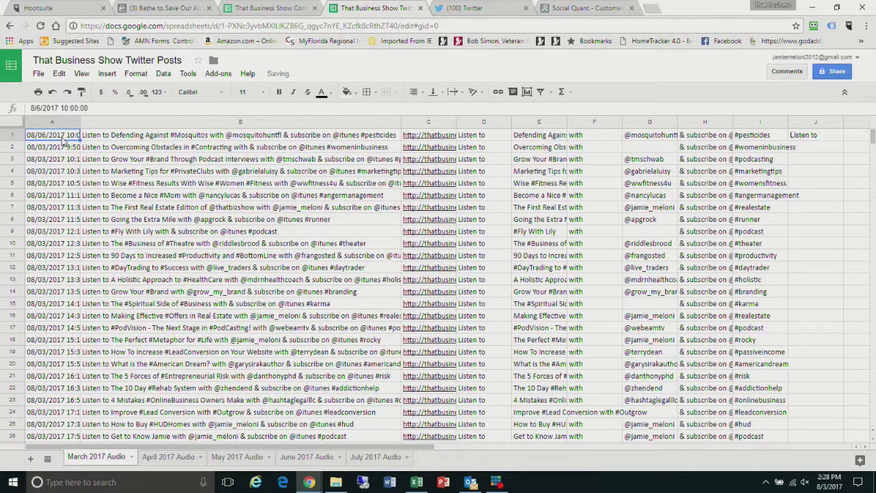
pyautogui.click(61, 147)
pyautogui.write('08/06/2017 1')
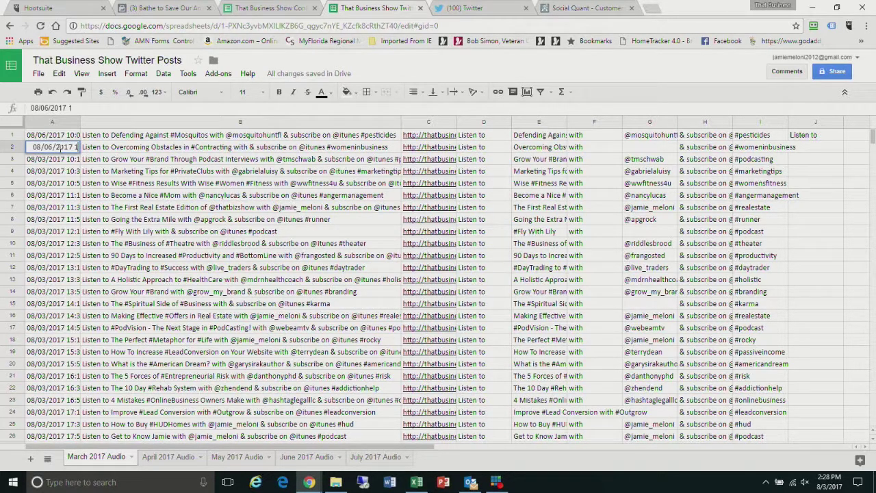
pyautogui.write('0:20')
pyautogui.press('Return')
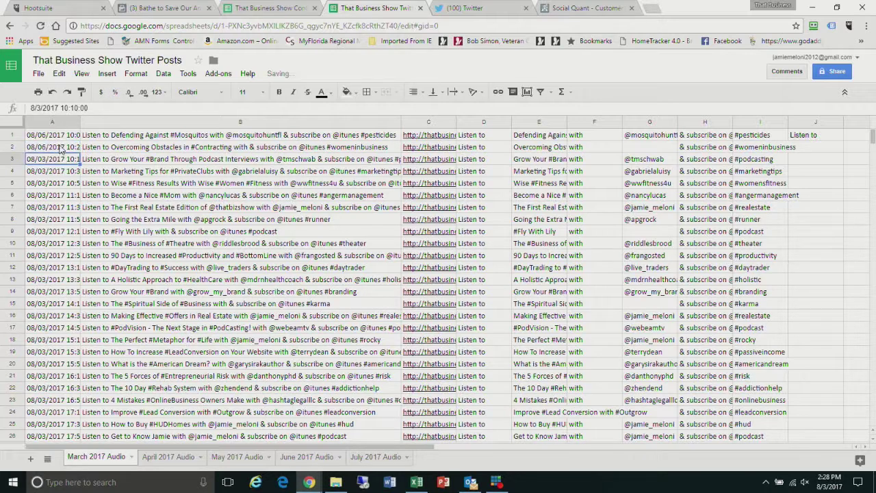
# - Fill the post times from A1:A2 down column A through row 34, continuing the 20-minute spacing
pyautogui.click(60, 136)
pyautogui.click(63, 148)
pyautogui.moveTo(70, 136); pyautogui.dragTo(74, 148)
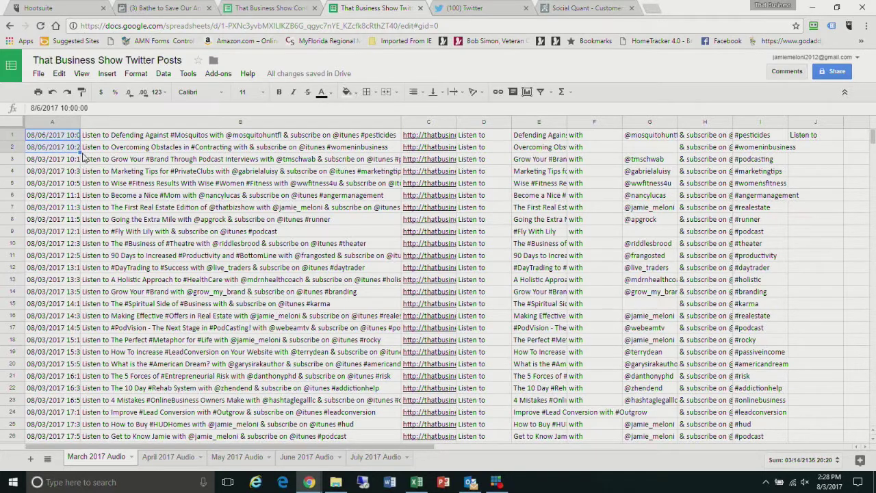
pyautogui.scroll(-5, 47, 448)
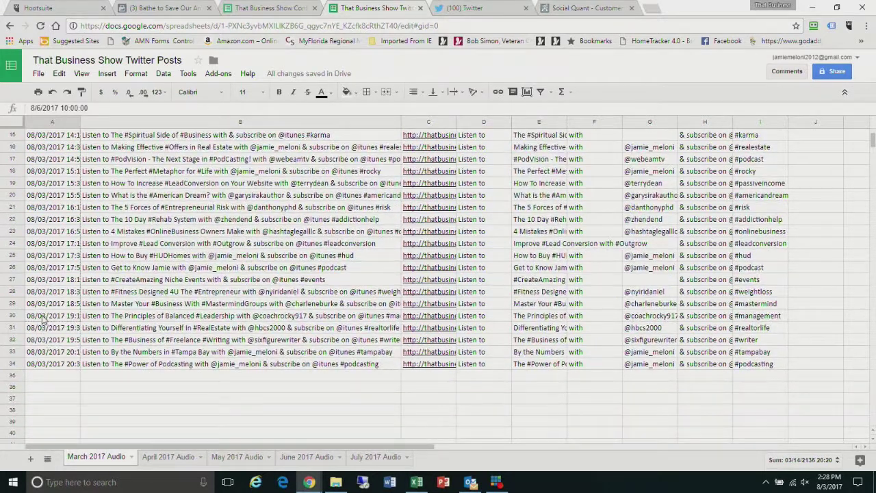
pyautogui.moveTo(42, 320); pyautogui.dragTo(44, 366)
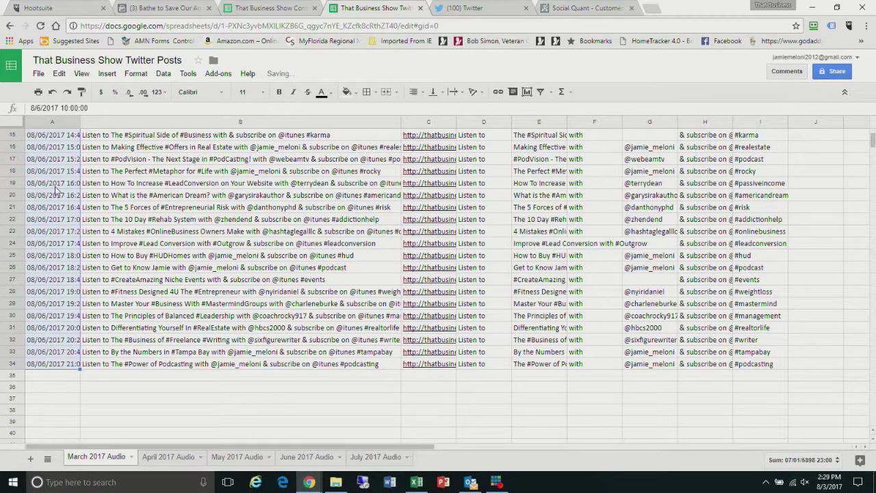
pyautogui.click(55, 187)
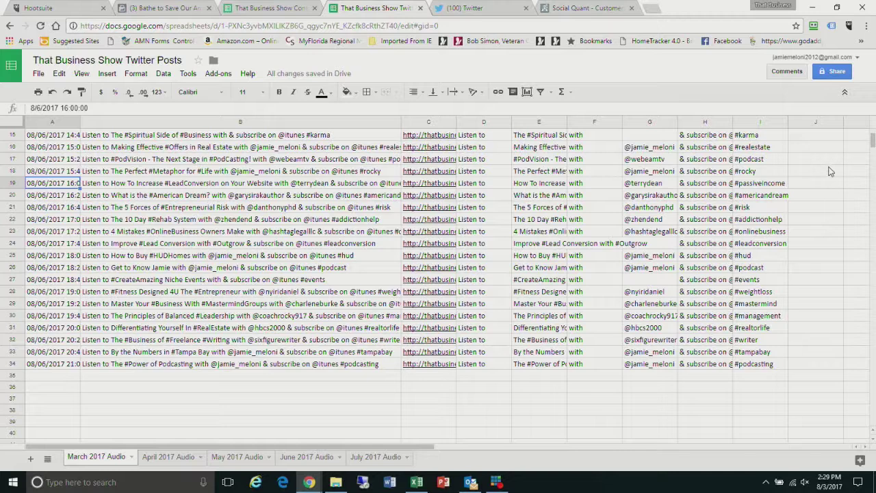
pyautogui.scroll(5, 873, 146)
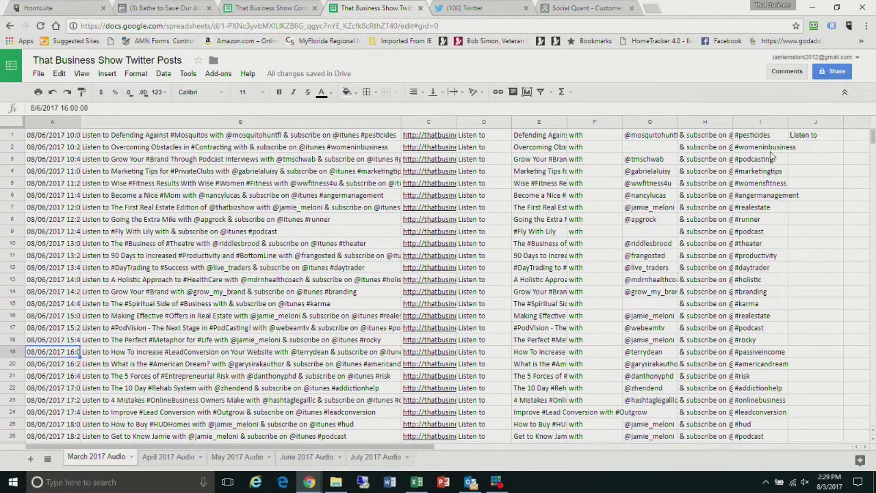
# - Try #jamie as the hashtag in I1 and change it back to #pesticides
pyautogui.click(748, 137)
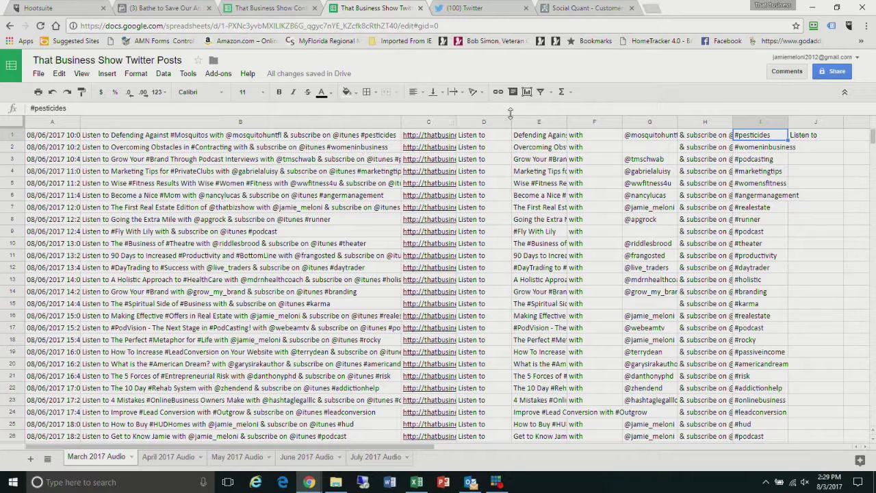
pyautogui.write('#jamie')
pyautogui.press('Return')
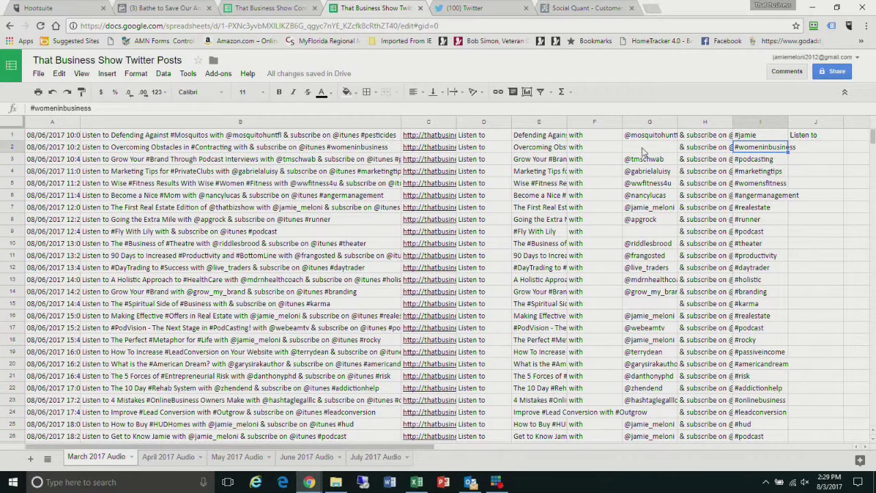
pyautogui.click(770, 136)
pyautogui.write('#pesticides')
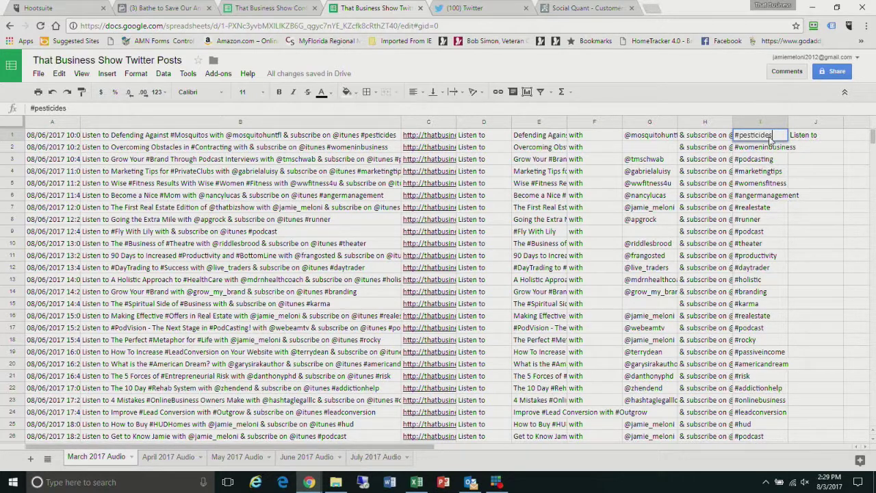
pyautogui.press('Return')
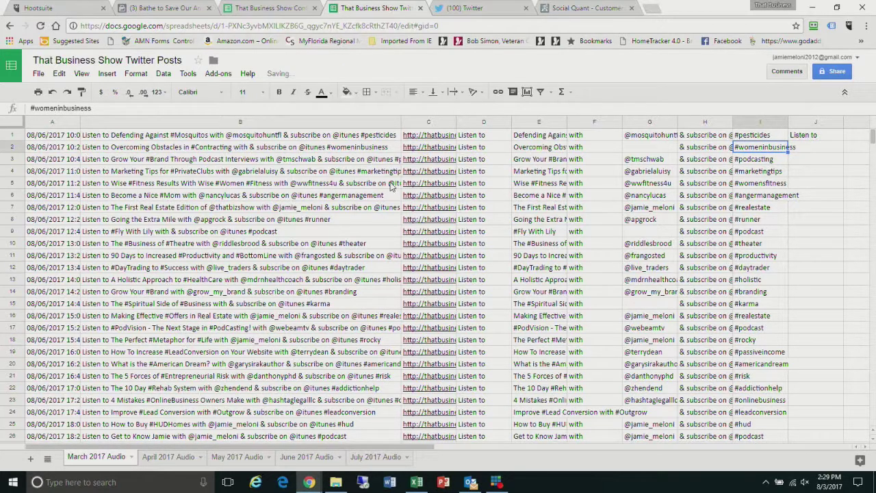
# - Download the March 2017 Audio sheet as a CSV file and show the file in the Downloads folder
pyautogui.click(370, 140)
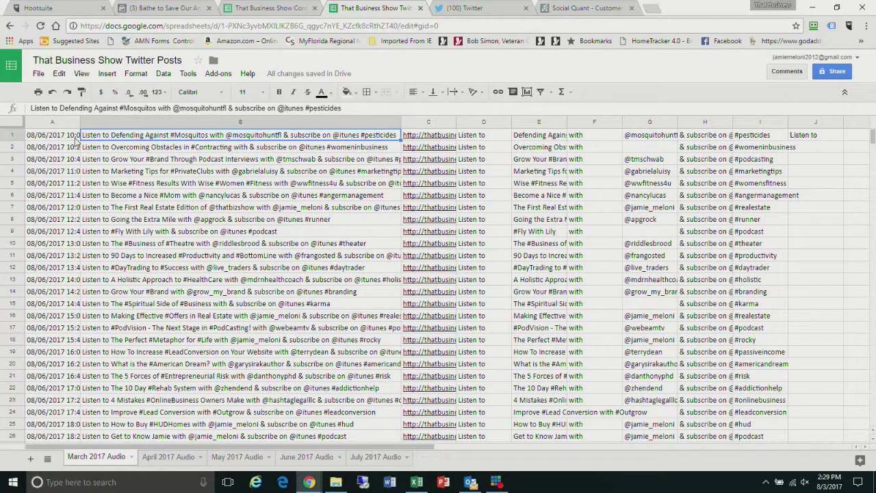
pyautogui.click(37, 75)
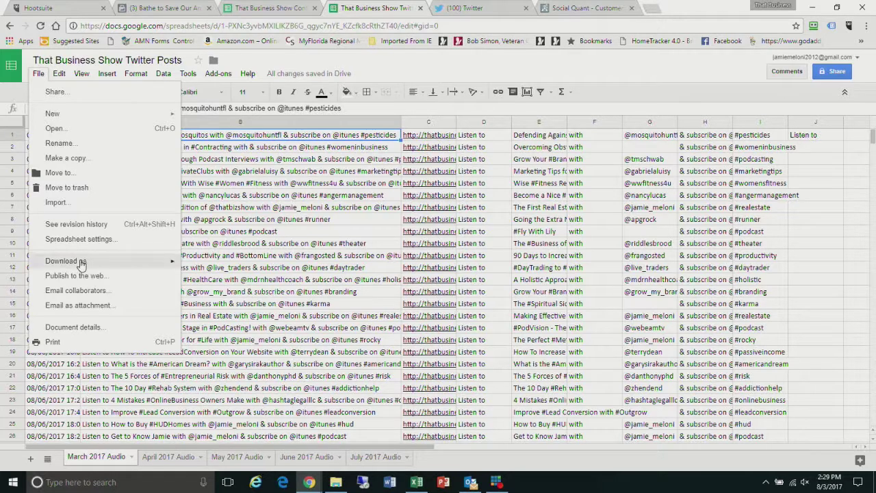
pyautogui.moveTo(81, 263)
pyautogui.click(226, 309)
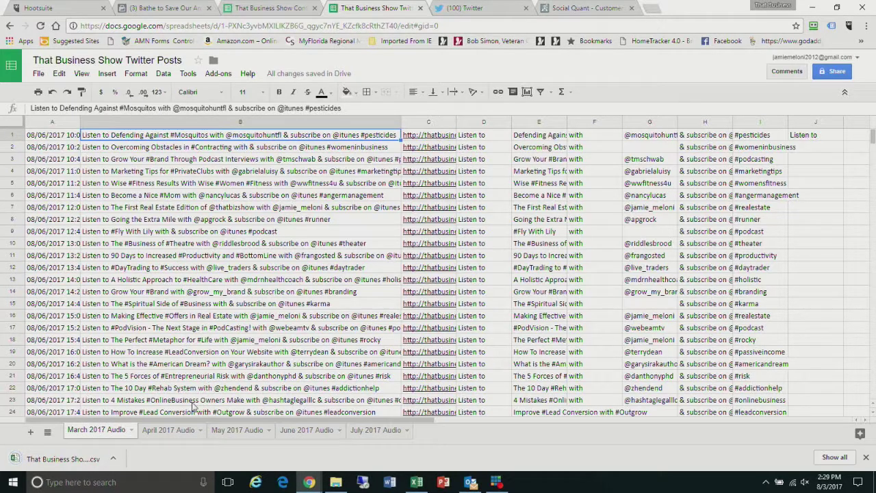
pyautogui.click(113, 458)
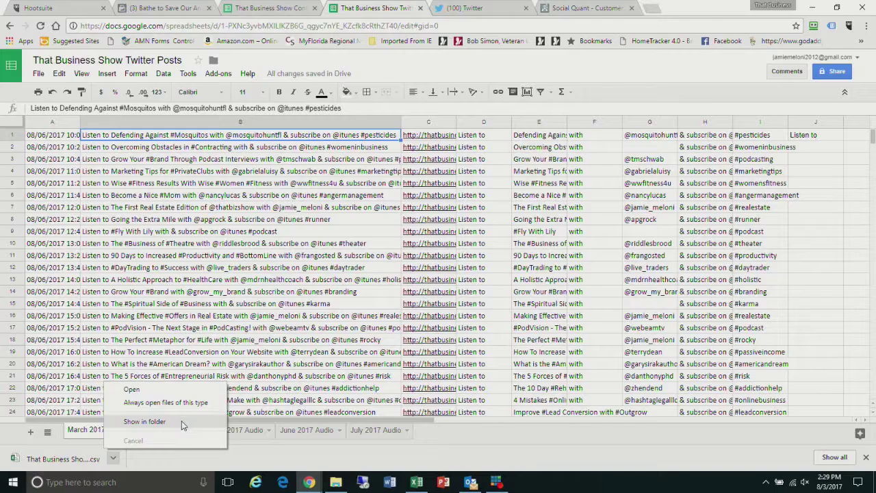
pyautogui.click(181, 419)
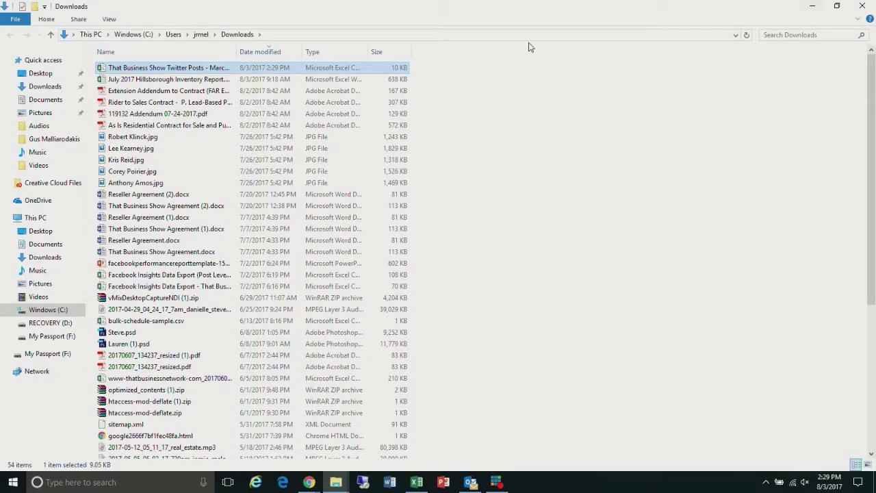
pyautogui.click(813, 6)
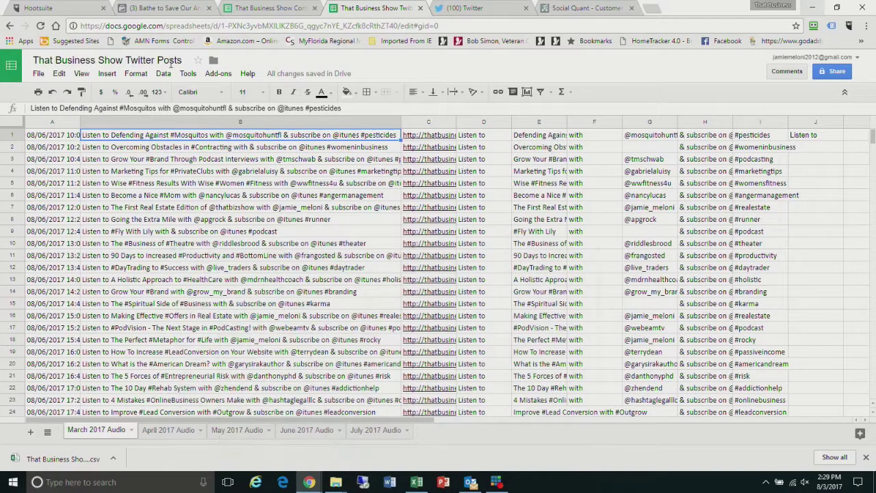
# - Switch to Hootsuite's Bulk Composer and upload That Business Show Twitter Posts - March 2017 Audio.csv from Downloads
pyautogui.click(80, 11)
pyautogui.click(130, 207)
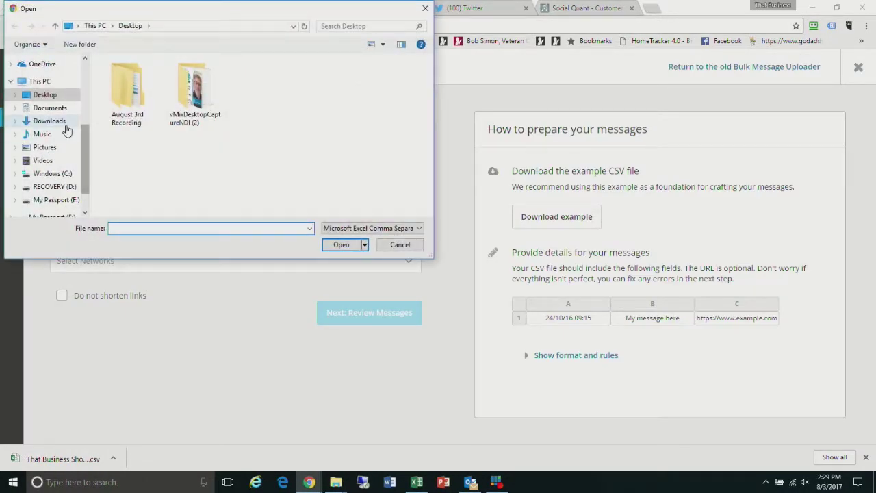
pyautogui.click(66, 126)
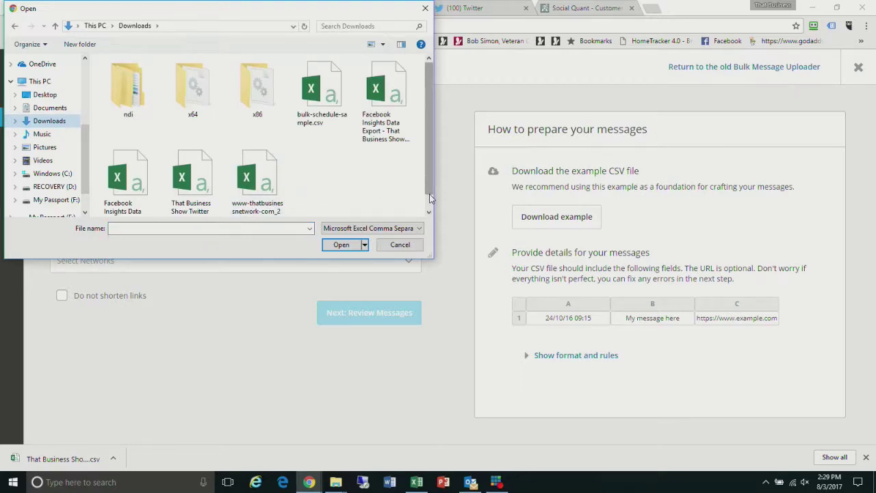
pyautogui.scroll(-1, 430, 198)
pyautogui.doubleClick(187, 198)
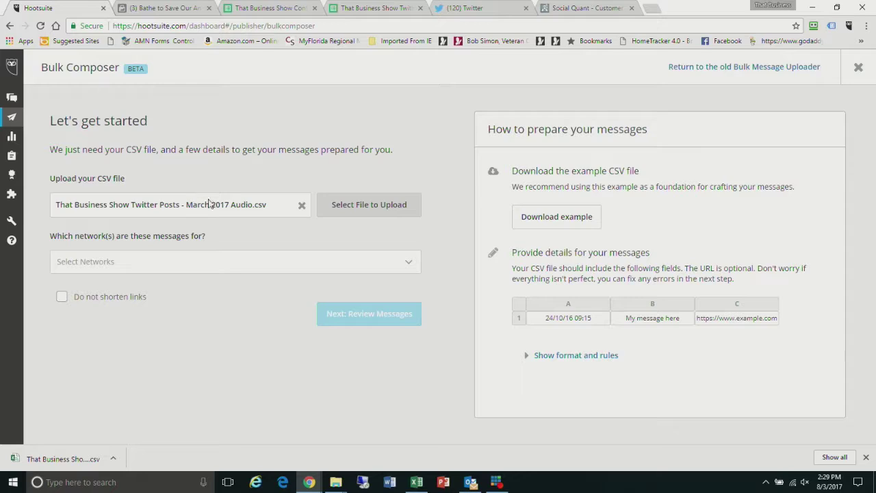
# - Select the thatbizshow Twitter network for the messages and proceed to reviewing them
pyautogui.click(189, 266)
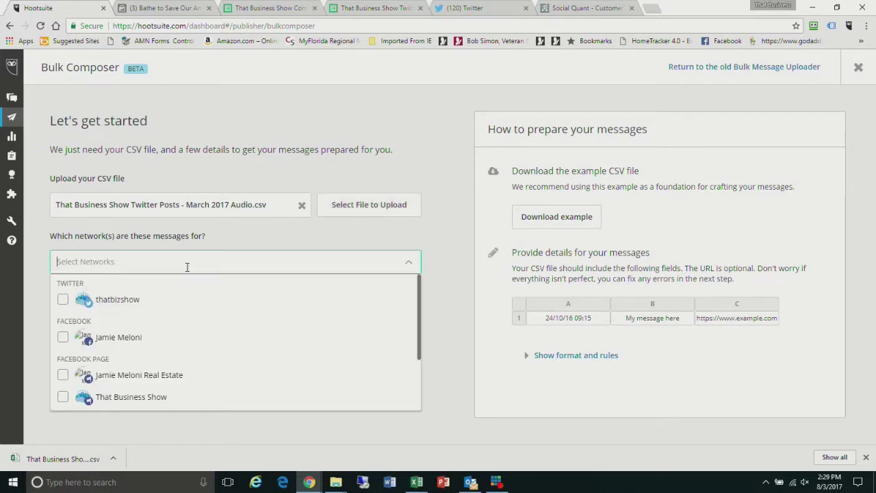
pyautogui.click(62, 299)
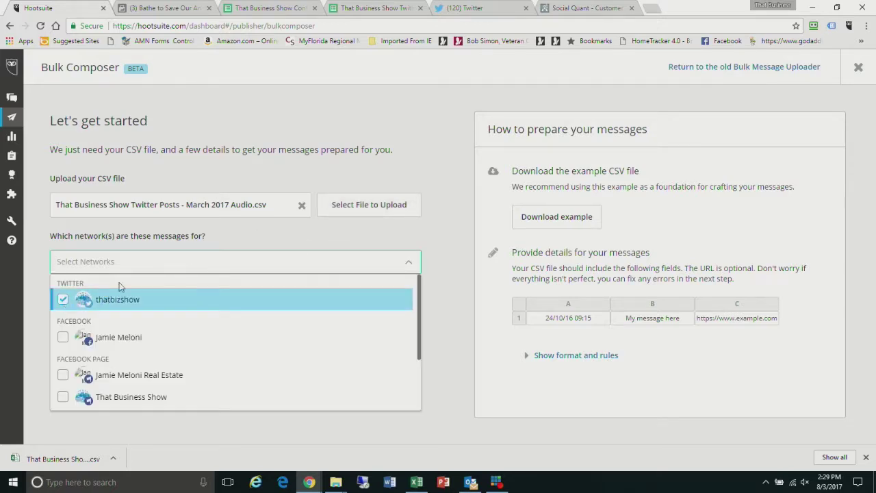
pyautogui.click(216, 230)
pyautogui.click(349, 317)
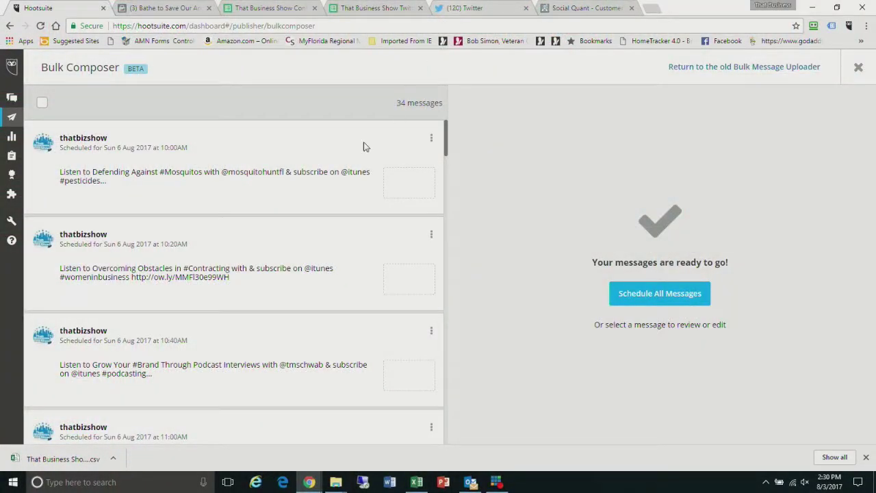
# - Review the text, link and schedule date of the 10:00AM, 10:20AM and 10:40AM messages
pyautogui.click(305, 160)
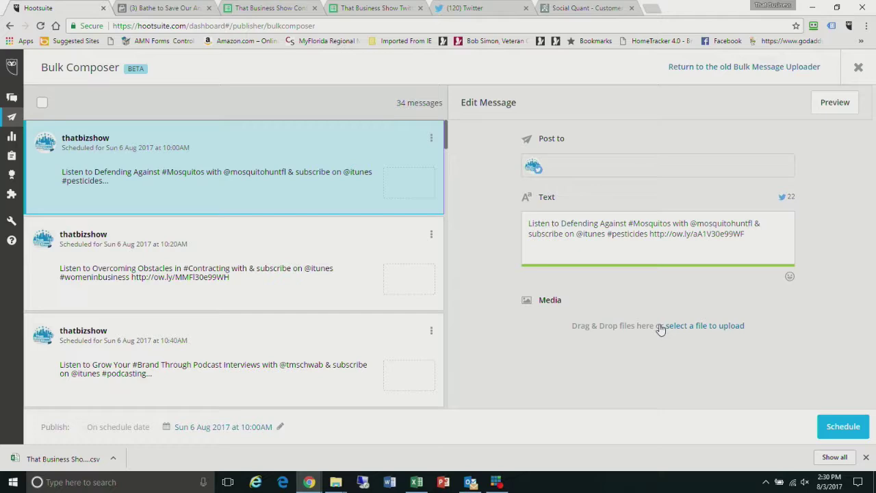
pyautogui.click(352, 280)
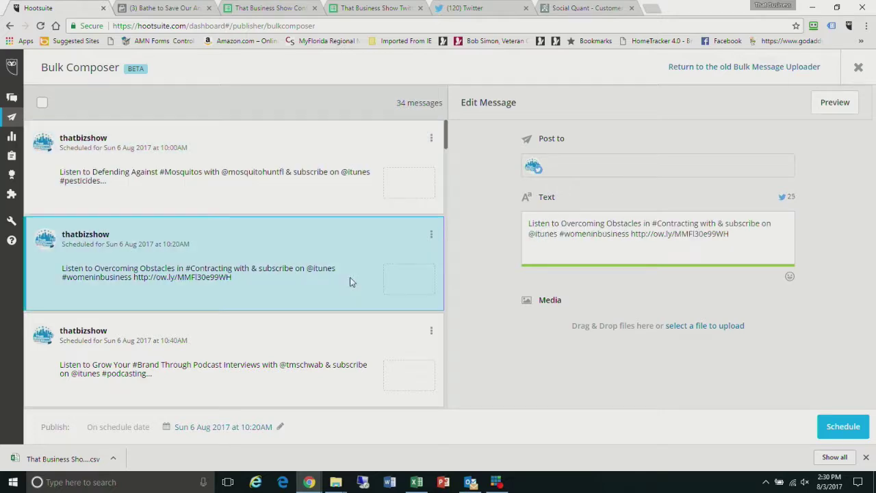
pyautogui.click(347, 363)
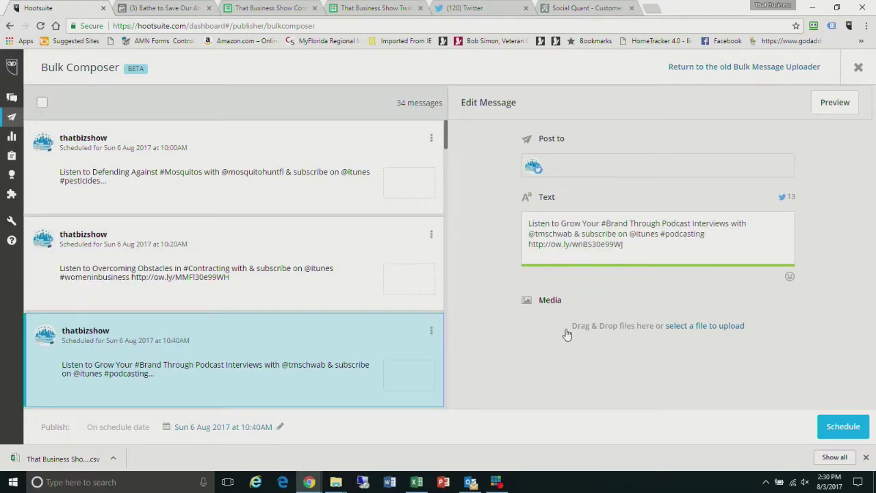
pyautogui.click(351, 255)
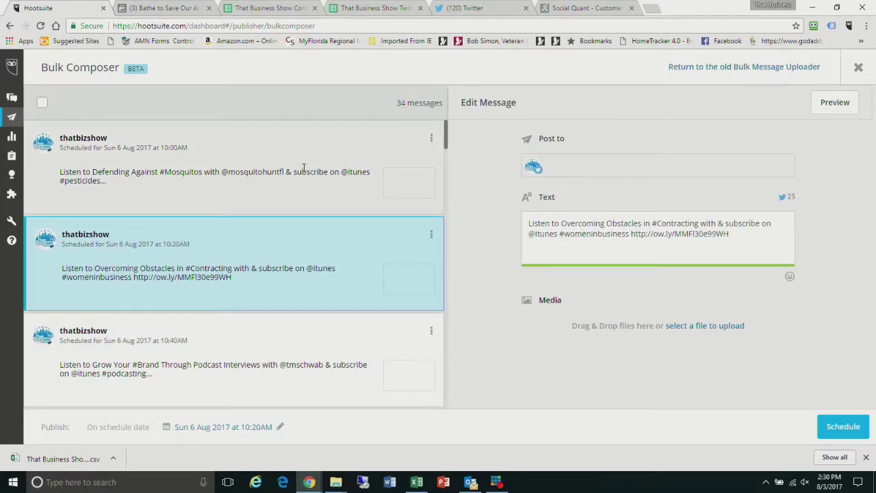
# - Browse the emoji categories available for the 10:00AM message, including Symbols, Travel & Places, Activity and Food & Drink
pyautogui.click(304, 168)
pyautogui.click(762, 236)
pyautogui.click(790, 277)
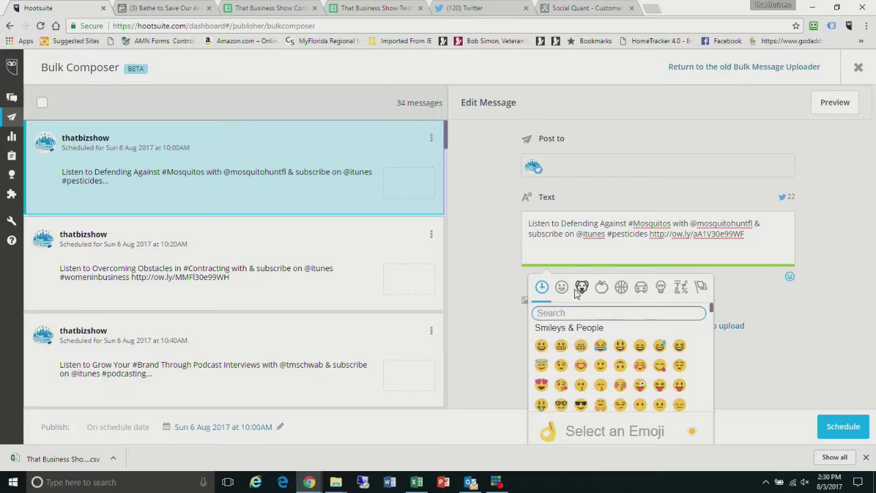
pyautogui.click(545, 290)
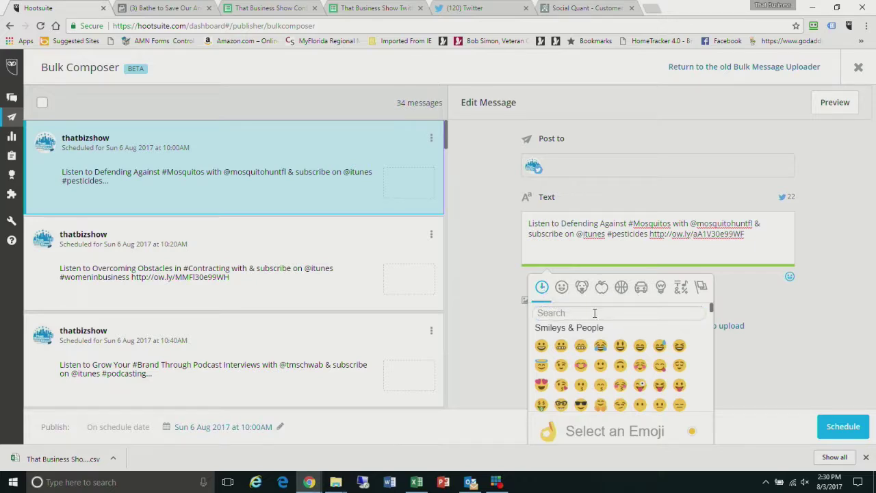
pyautogui.click(680, 288)
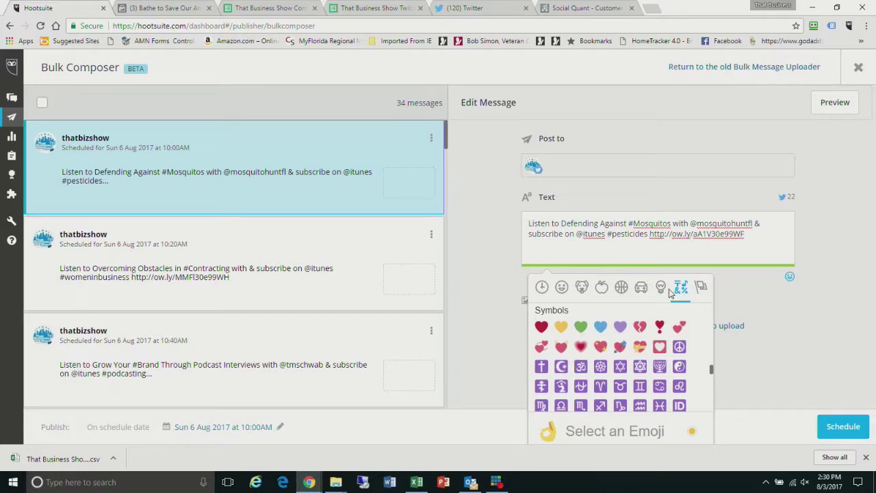
pyautogui.click(661, 291)
pyautogui.click(637, 291)
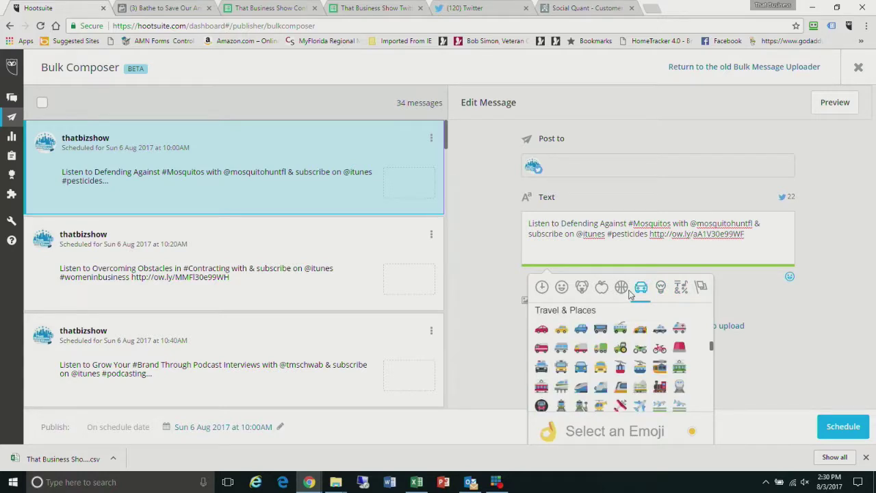
pyautogui.click(621, 288)
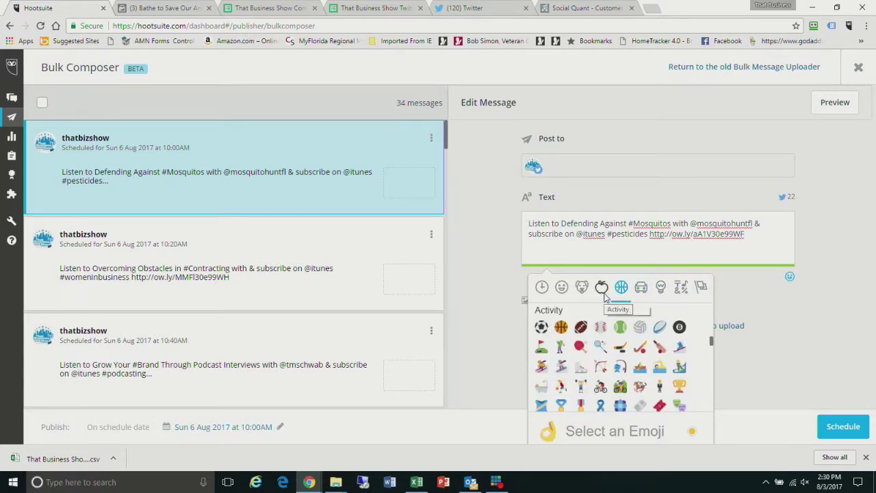
pyautogui.click(602, 289)
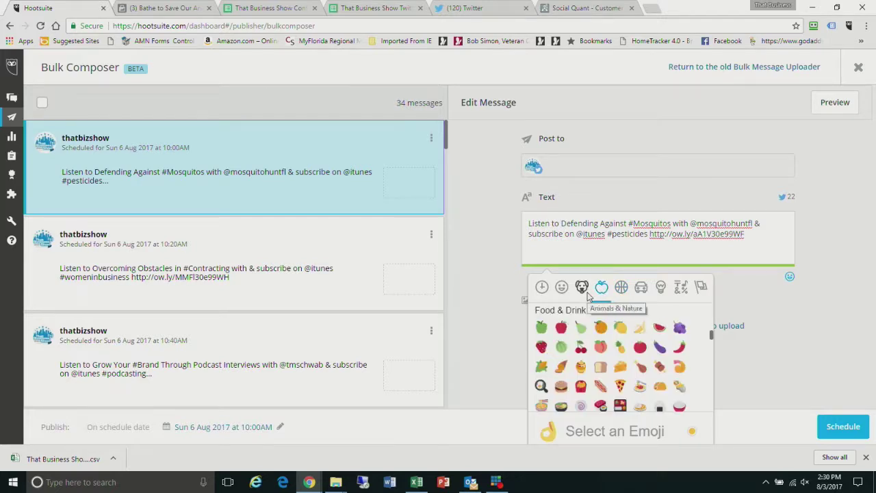
pyautogui.click(484, 254)
# - Schedule the 10:00AM message on its own and all the remaining messages together
pyautogui.click(856, 434)
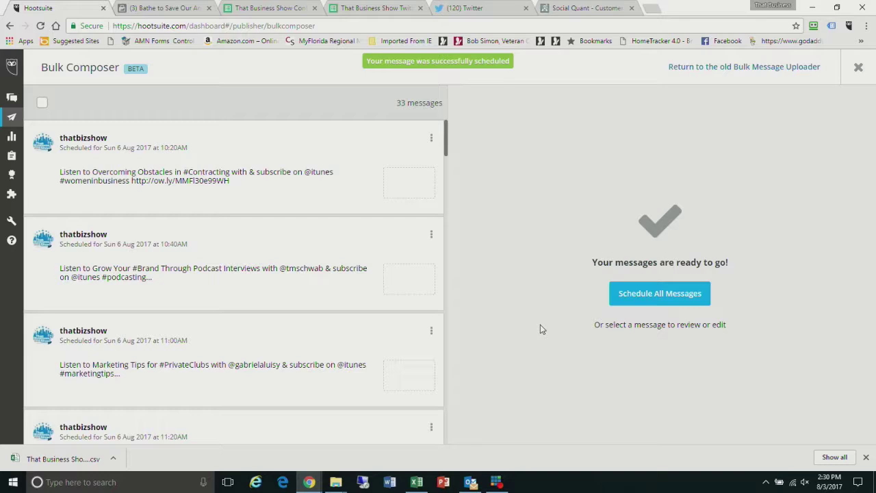
pyautogui.click(662, 301)
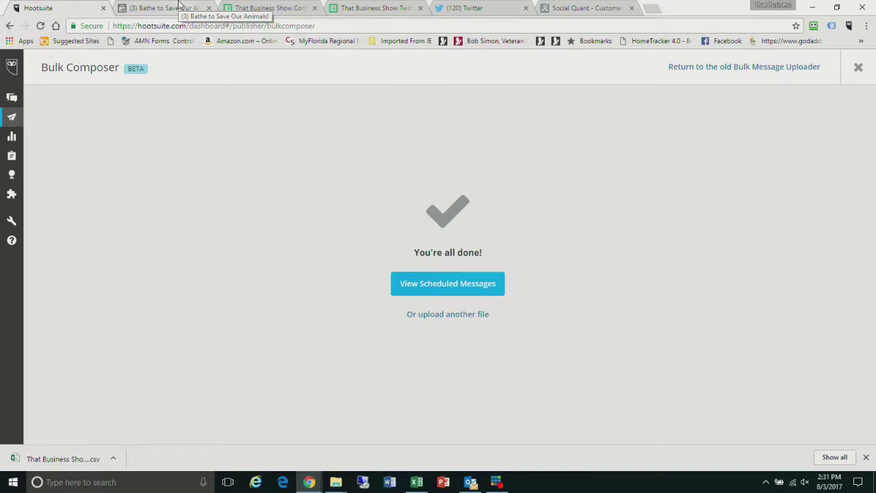
# - Switch to the That Business Show Twitter Posts spreadsheet and examine the April, May and June 2017 Audio sheets
pyautogui.click(269, 7)
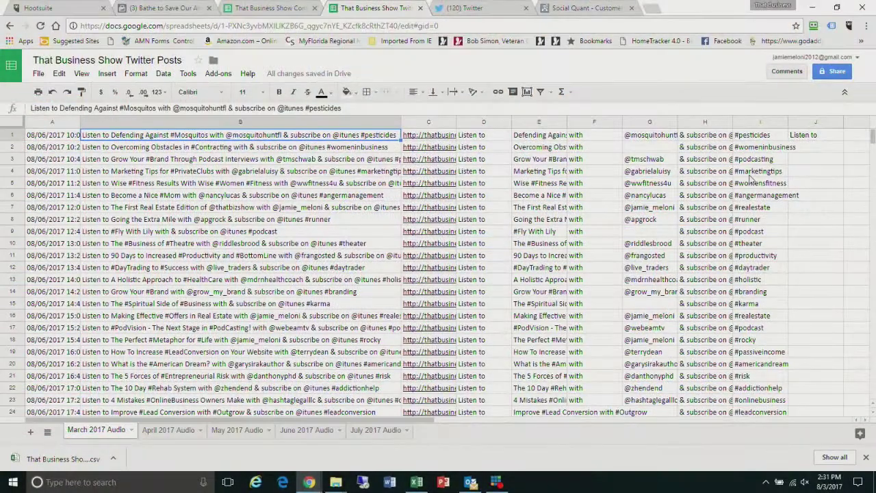
pyautogui.click(147, 432)
pyautogui.click(220, 431)
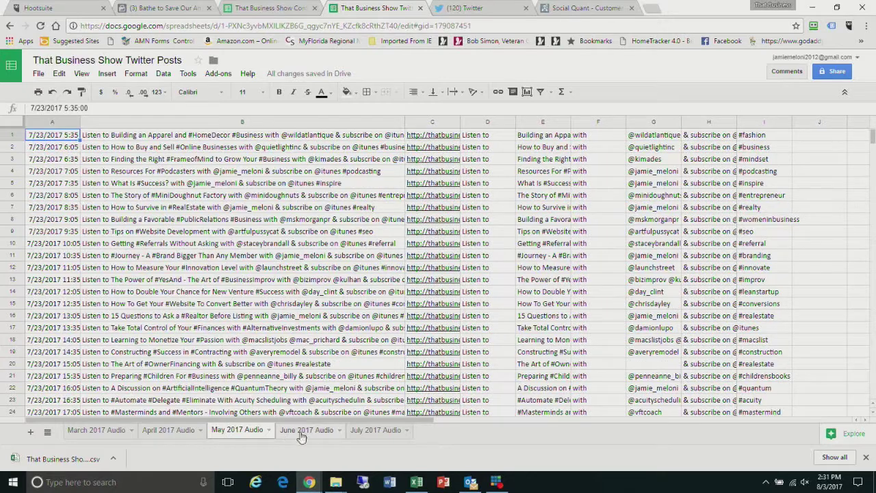
pyautogui.click(301, 433)
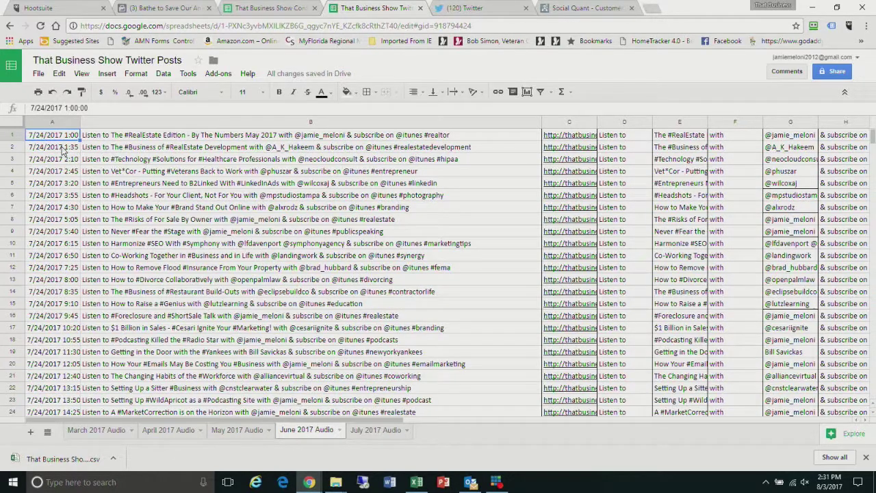
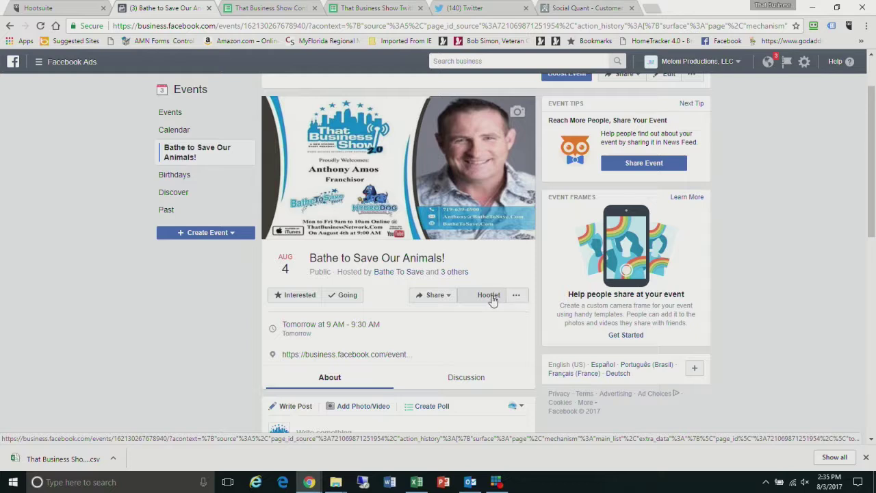
# - Start a Hootlet post for the Bathe to Save Our Animals! event, without the link preview, reading "Tomorrow's show!"
pyautogui.click(490, 297)
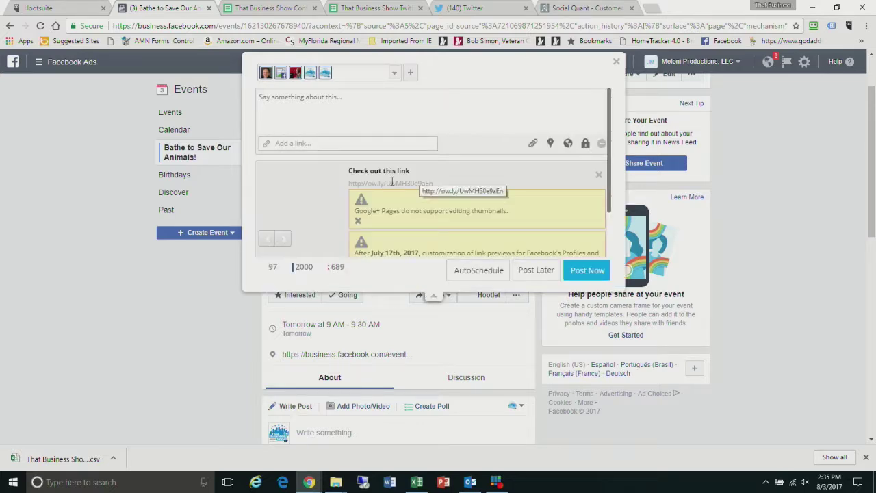
pyautogui.click(599, 176)
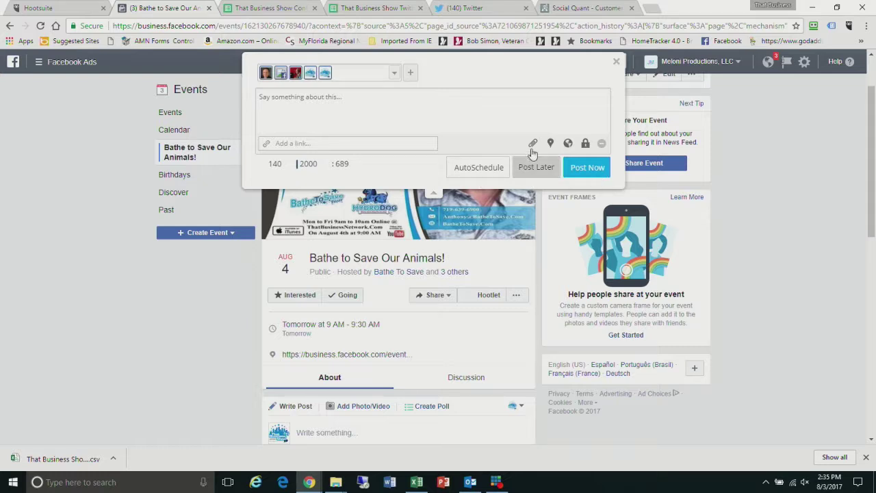
pyautogui.click(341, 76)
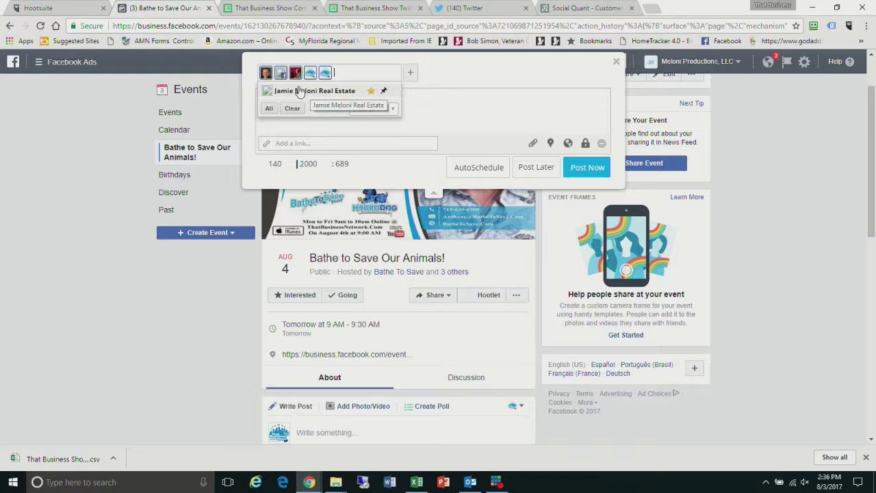
pyautogui.click(425, 107)
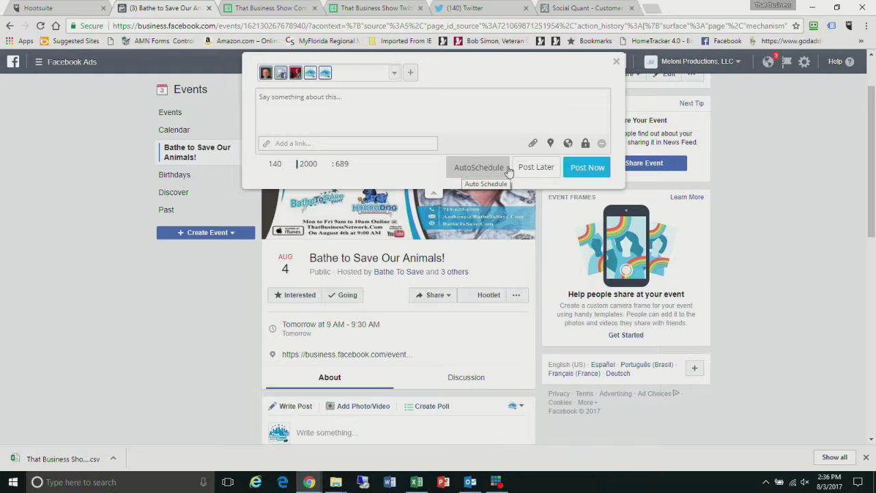
pyautogui.click(425, 122)
pyautogui.write("Tomorrow's show!")
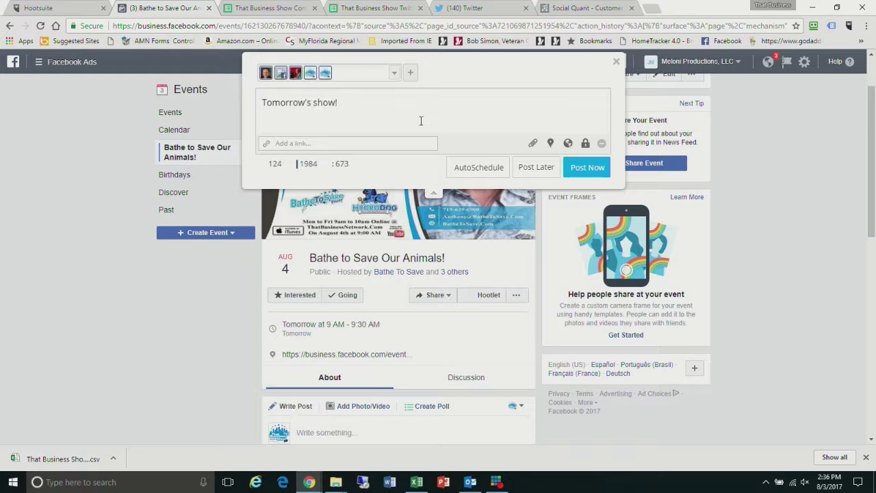
# - View the Hootlet post's network list and its date and time options for posting later, and discard the post
pyautogui.click(348, 74)
pyautogui.click(337, 93)
pyautogui.click(534, 172)
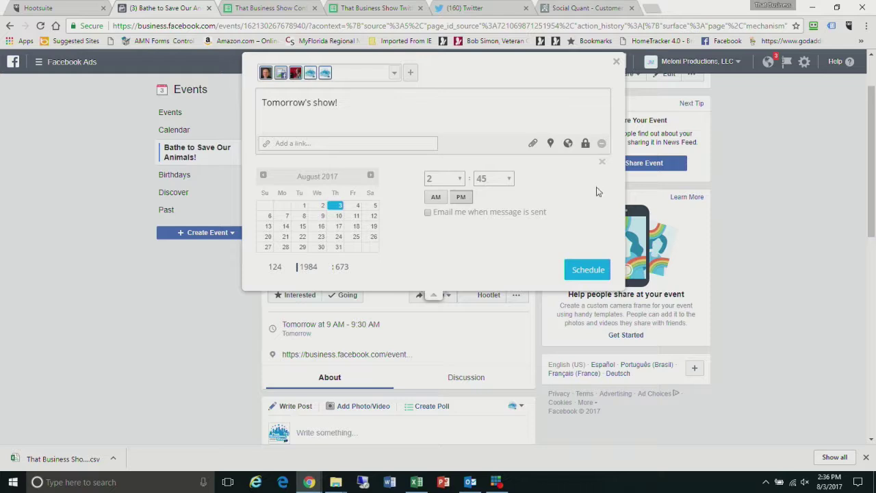
pyautogui.click(617, 64)
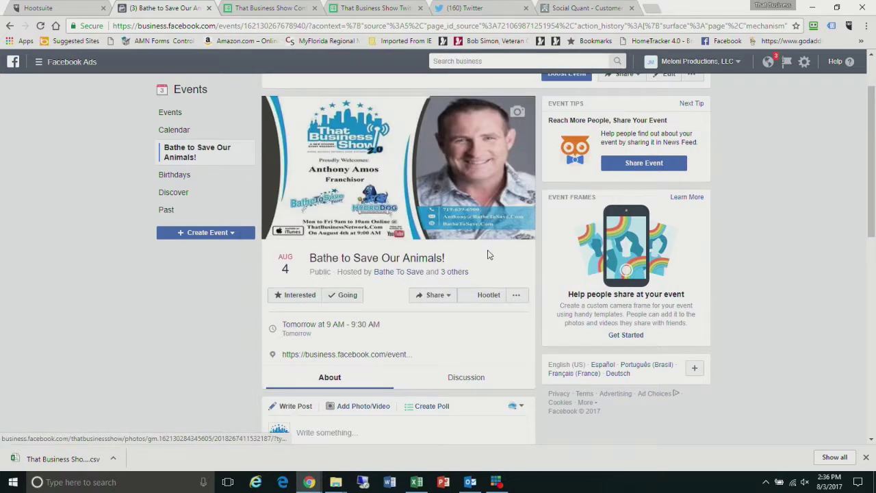
pyautogui.click(476, 302)
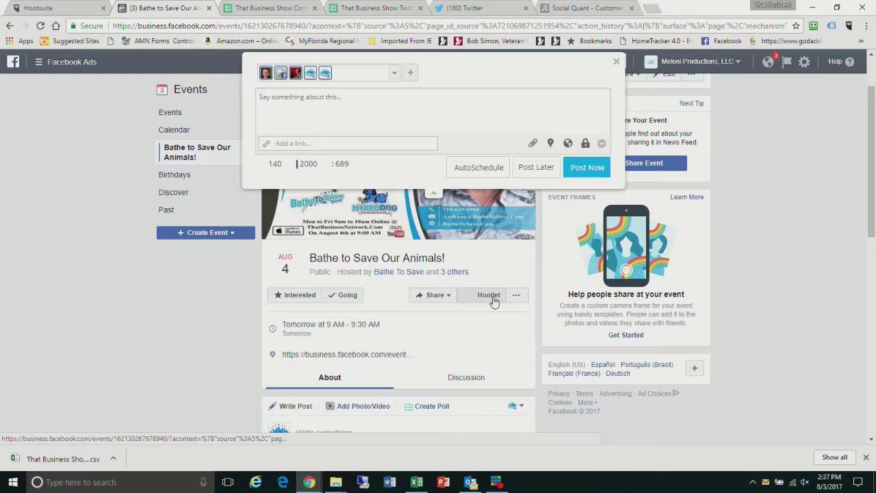
pyautogui.click(617, 64)
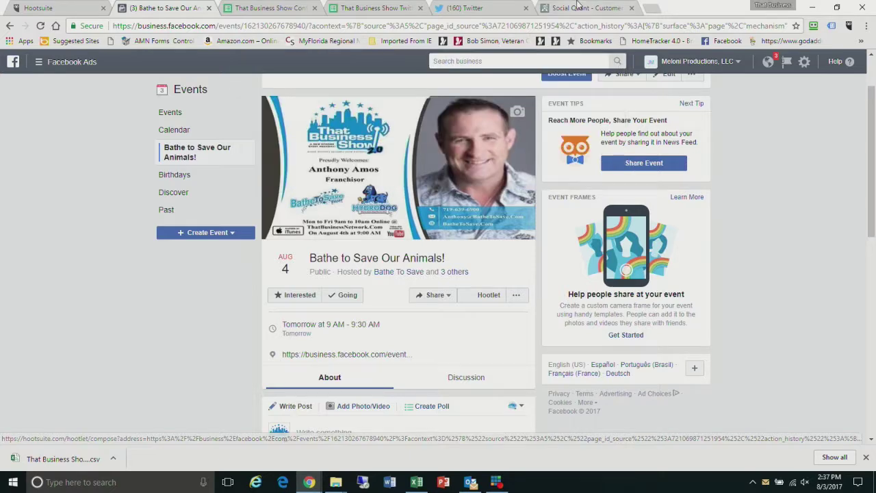
# - Check the That Business Show follower count on Twitter and the Twitter follower growth chart in Social Quant
pyautogui.click(498, 6)
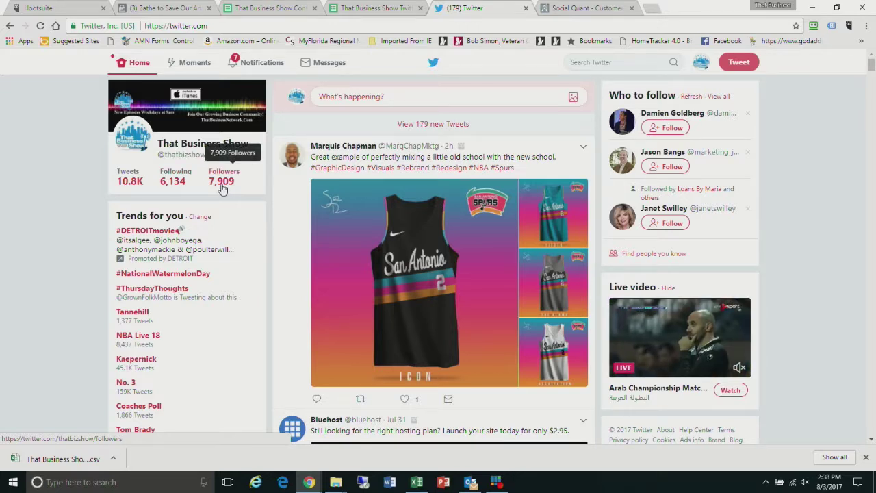
pyautogui.click(600, 7)
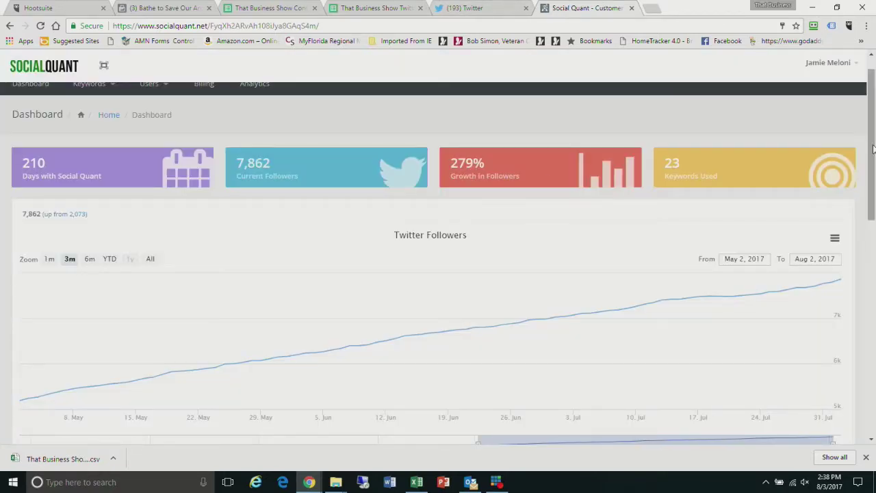
pyautogui.moveTo(873, 149); pyautogui.dragTo(873, 150)
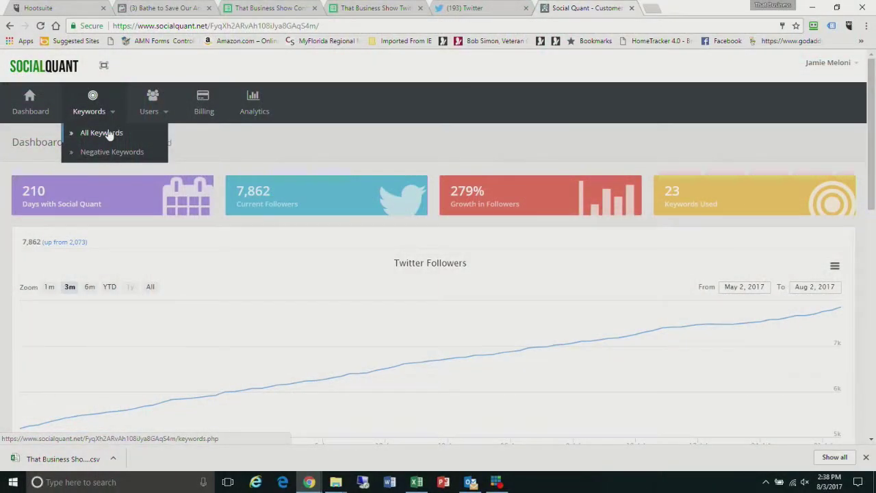
# - View the full list of Social Quant keywords and the field for adding new ones
pyautogui.click(110, 135)
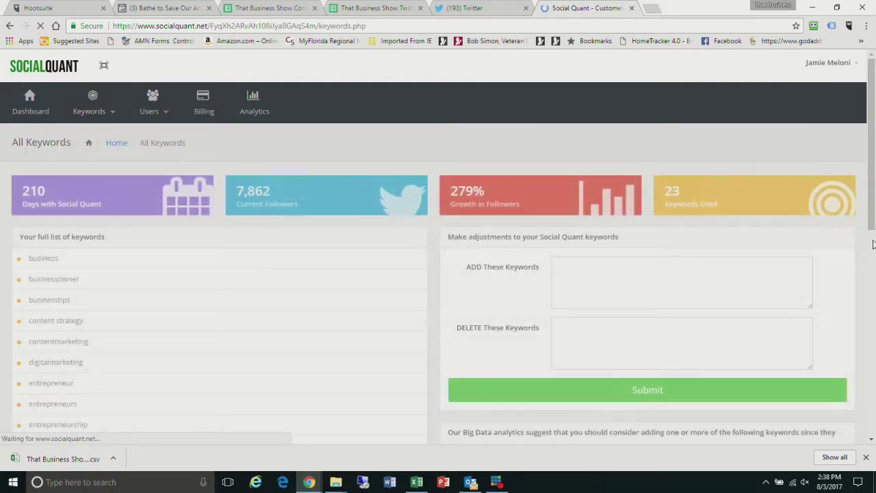
pyautogui.click(620, 281)
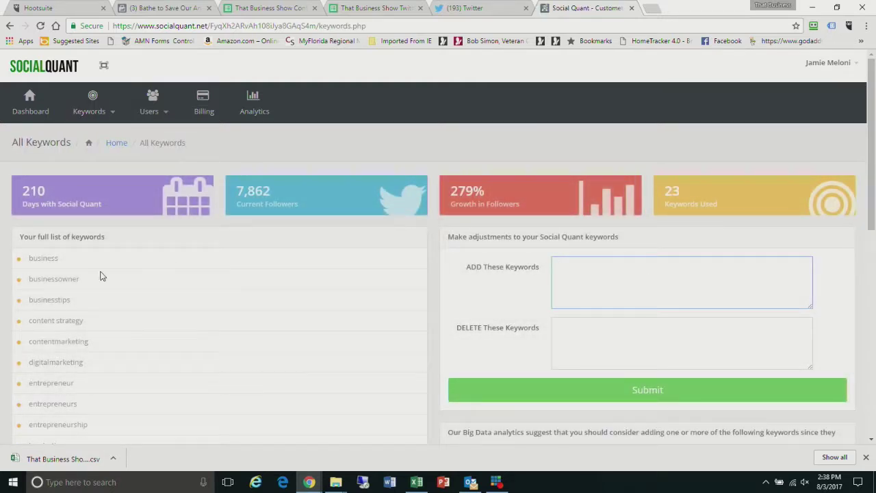